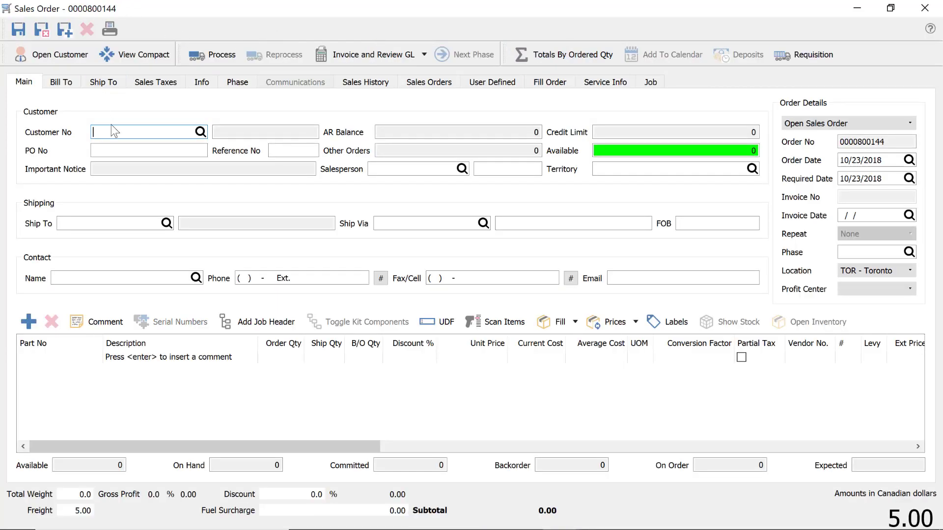
# Step: Look up the customer by the contact's first name, choose Jackson Fitness Center for the sales order, and dismiss the alerts
pyautogui.write('CHANDAR')
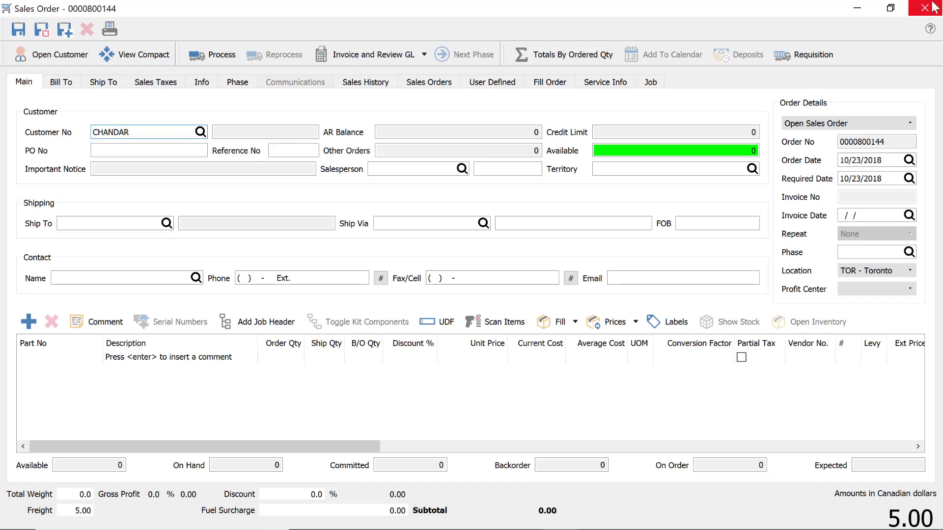
pyautogui.press('BackSpace')
pyautogui.press('BackSpace')
pyautogui.press('BackSpace')
pyautogui.write('DRA')
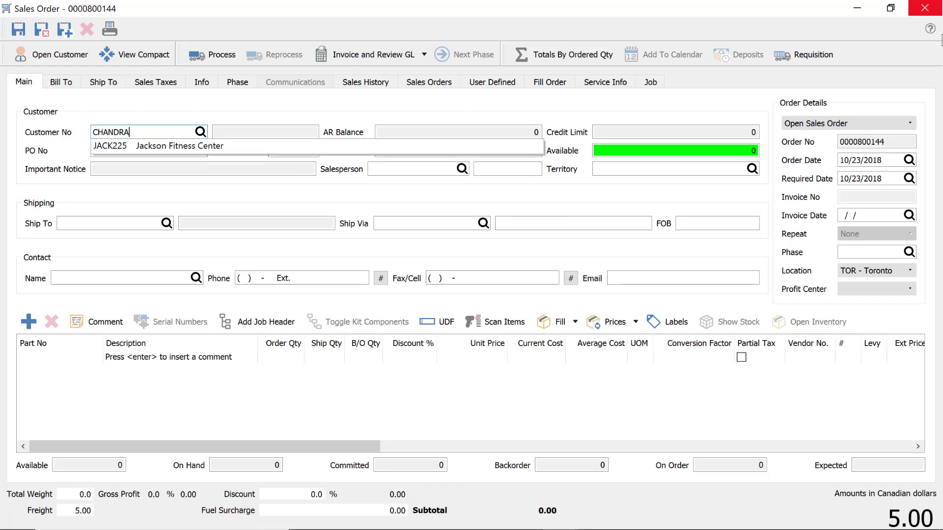
pyautogui.click(143, 146)
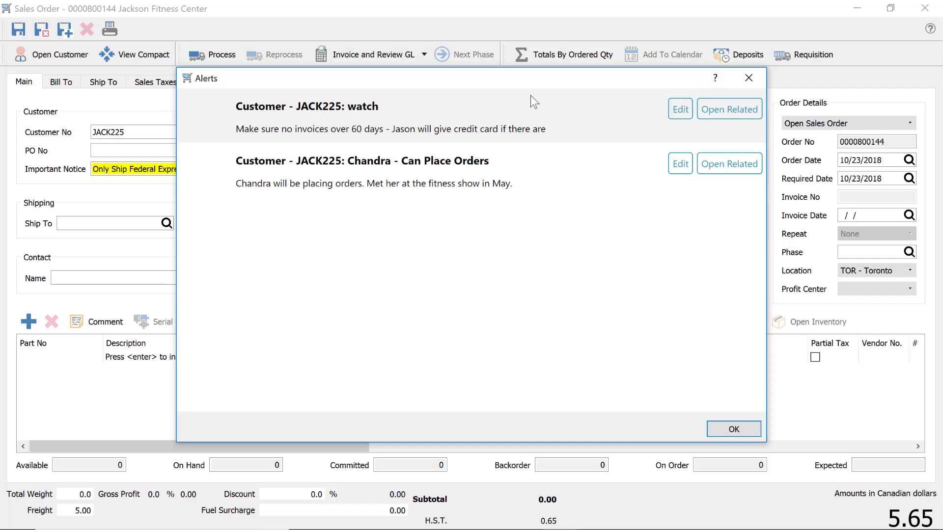
pyautogui.click(742, 429)
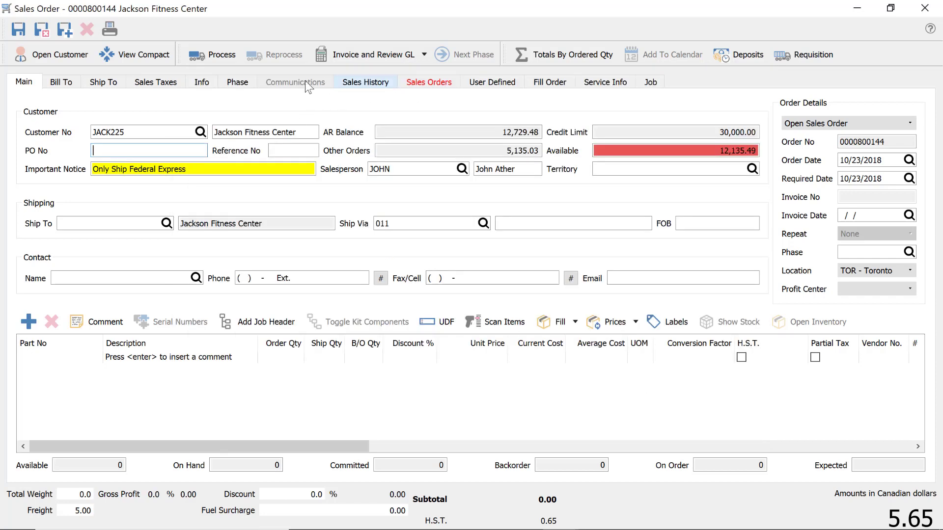
# Step: Open the customer record's accounts receivable details and mark the first six open transactions for payment
pyautogui.click(63, 52)
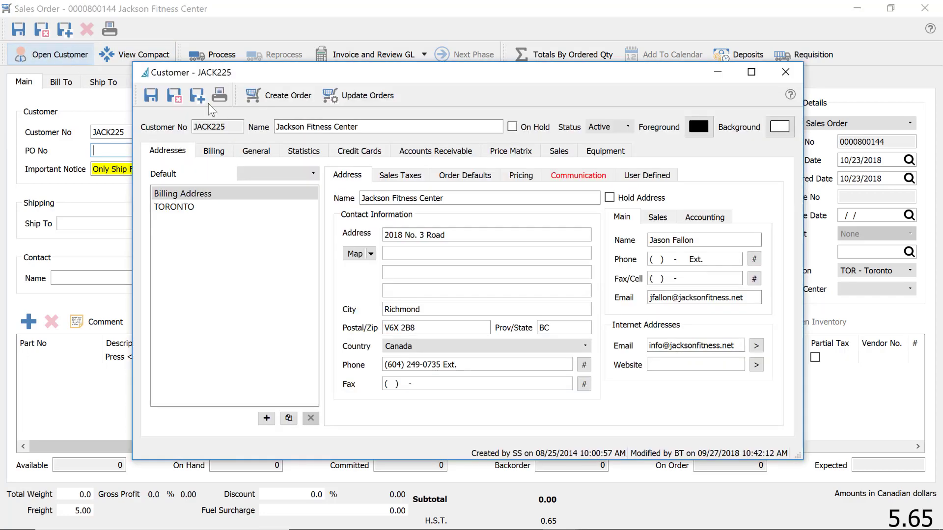
pyautogui.click(437, 151)
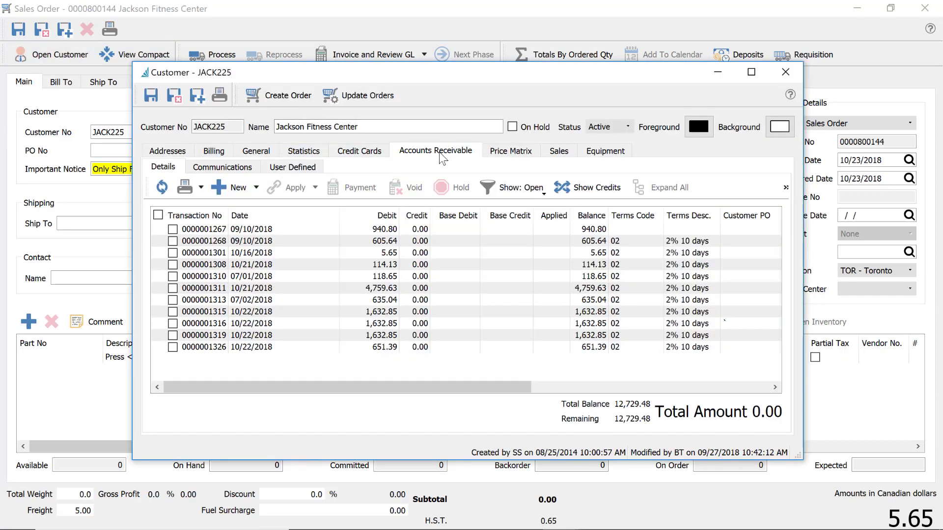
pyautogui.click(173, 229)
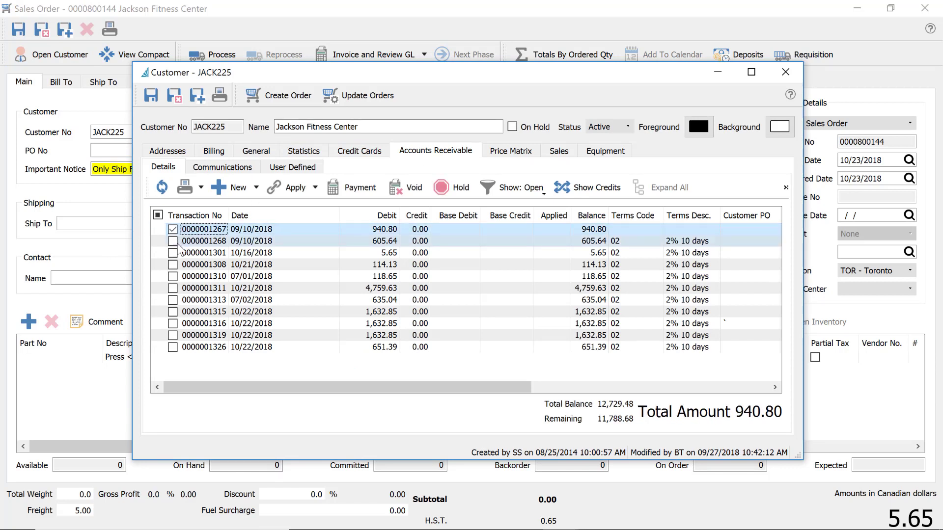
pyautogui.click(179, 242)
pyautogui.click(175, 252)
pyautogui.click(172, 241)
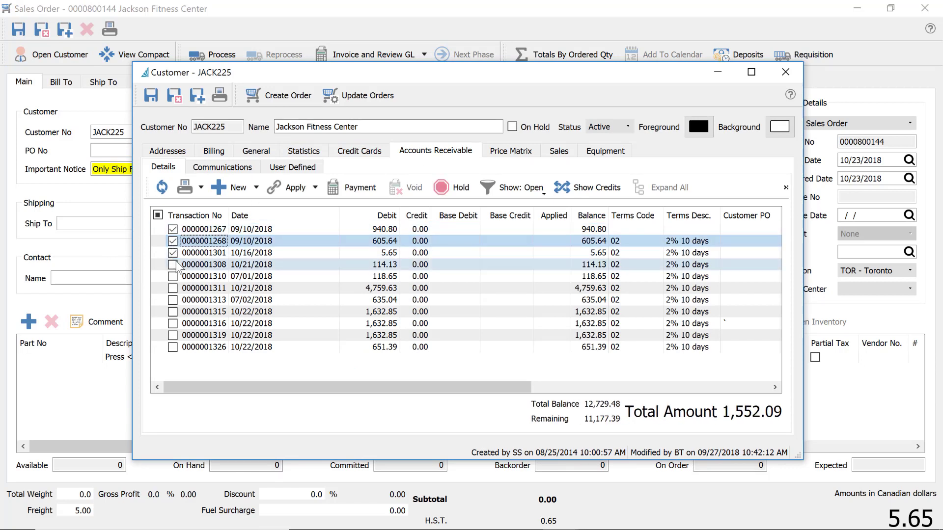
pyautogui.click(173, 264)
pyautogui.click(173, 277)
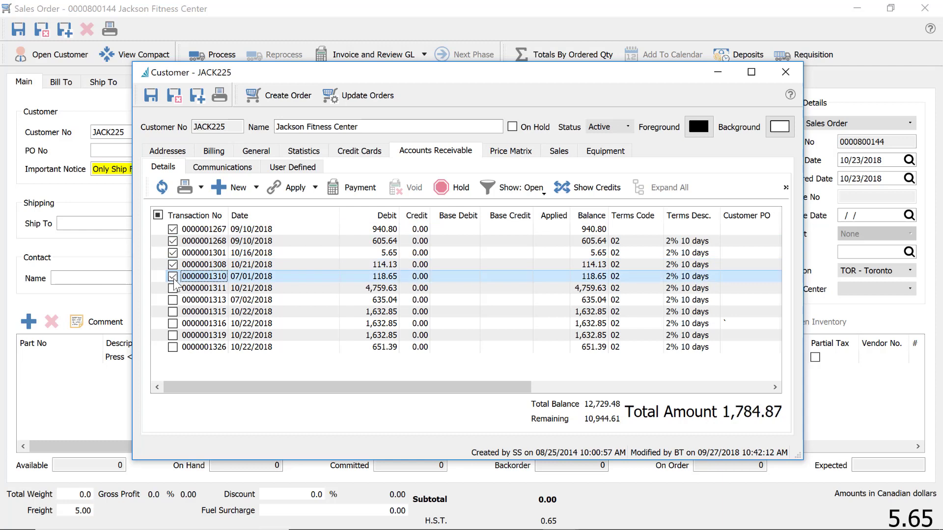
pyautogui.click(173, 289)
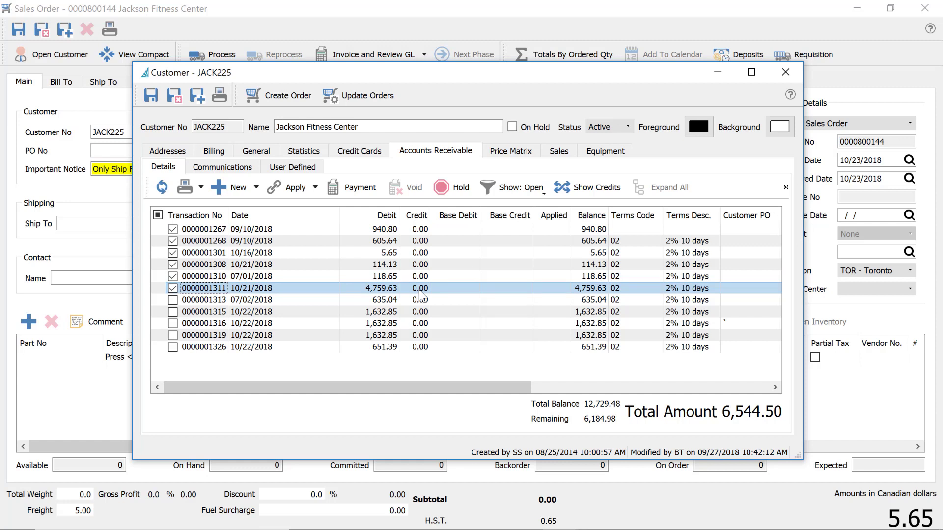
# Step: Create a payment for the marked transactions with the method set to Visa and post it without reviewing the GL
pyautogui.click(359, 188)
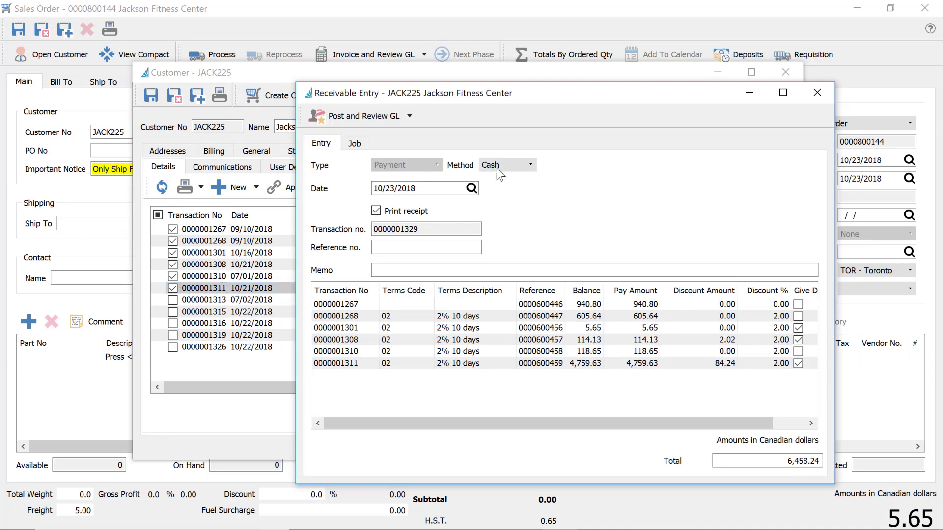
pyautogui.click(504, 166)
pyautogui.click(508, 199)
pyautogui.click(405, 113)
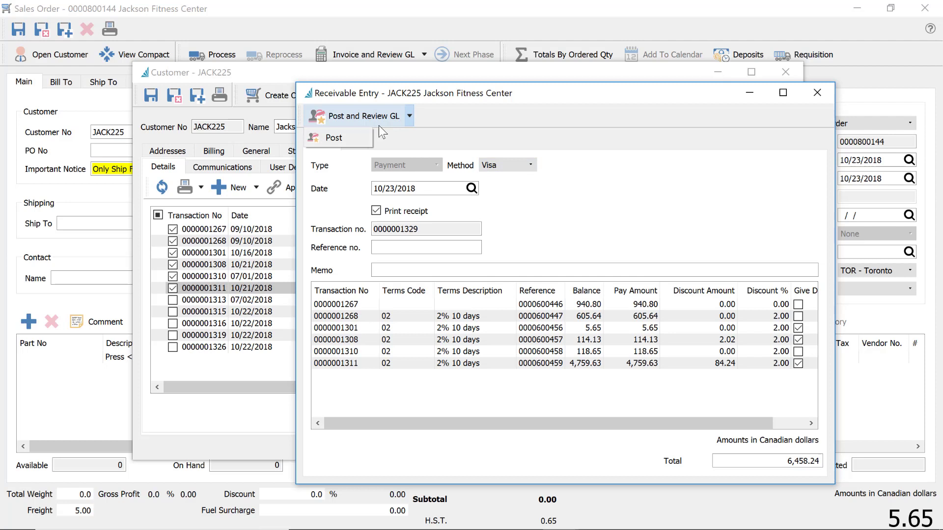
pyautogui.click(339, 137)
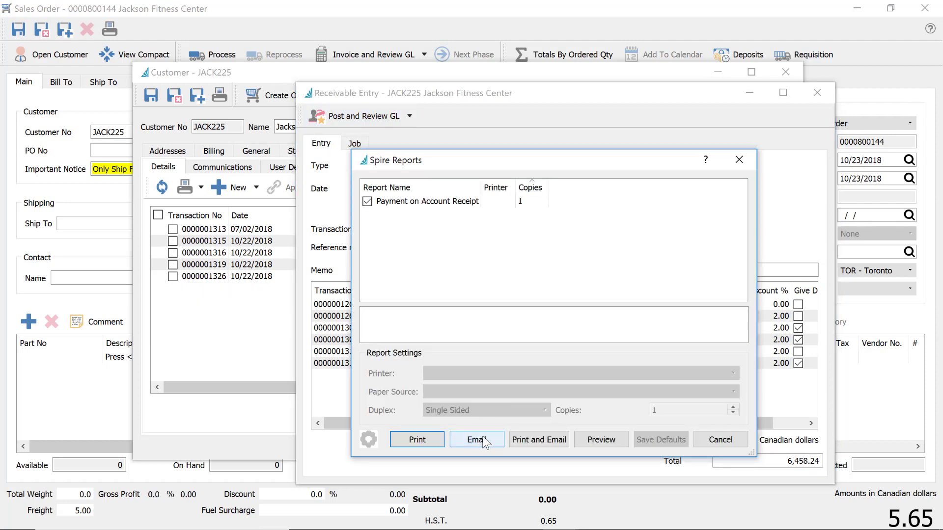
# Step: Preview the Payment on Account Receipt, then close the report and the customer record to return to the sales order
pyautogui.click(605, 442)
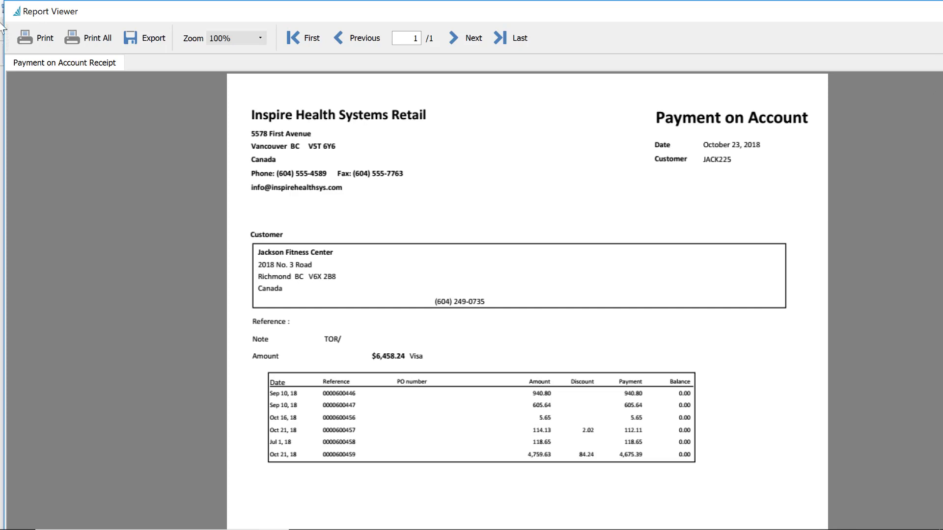
pyautogui.doubleClick(16, 11)
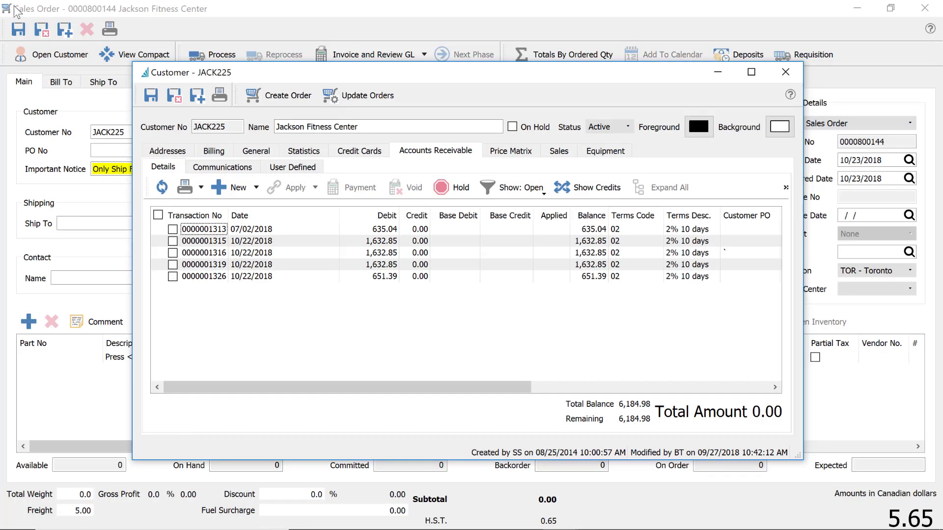
pyautogui.click(790, 76)
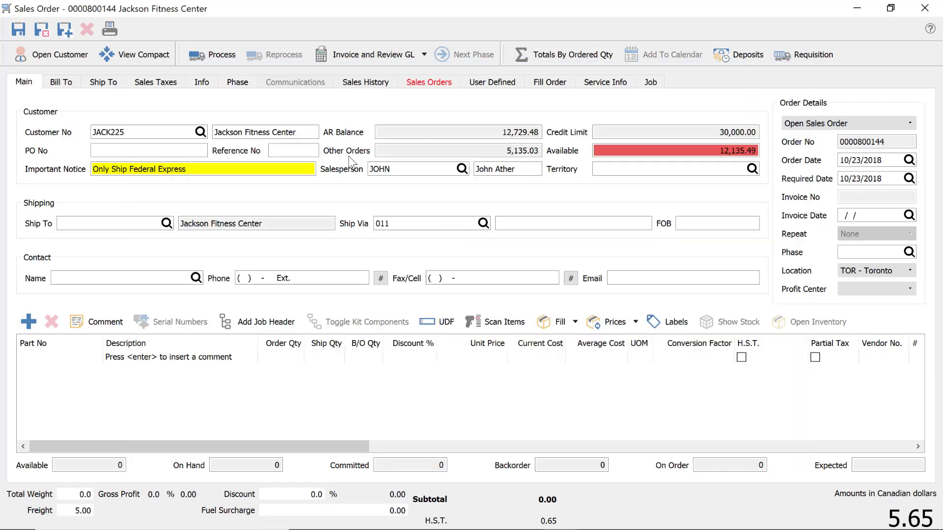
# Step: Start the first order line in warehouse VA and widen the Part No column of the item grid
pyautogui.click(62, 357)
pyautogui.write('VA/')
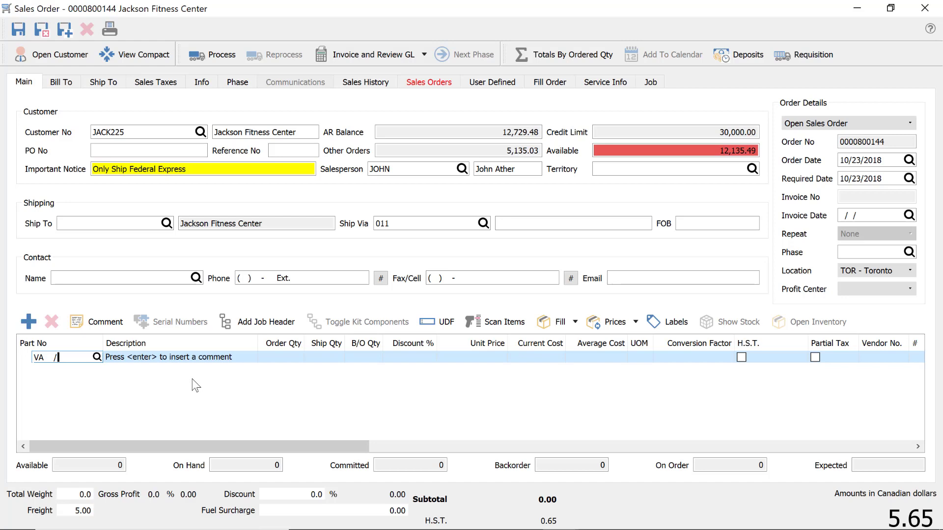
pyautogui.moveTo(103, 340); pyautogui.dragTo(143, 330)
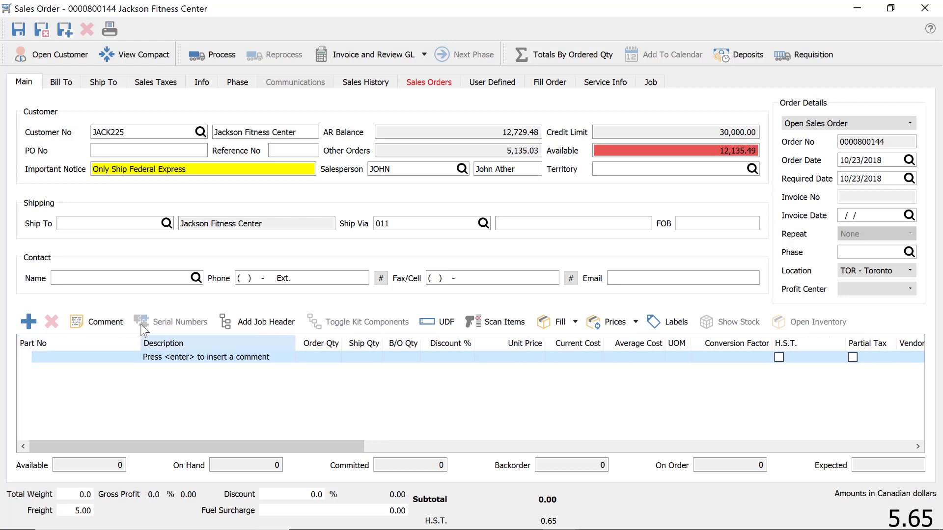
# Step: Add the InTek TK200 Cross Trainer to the first order line by entering 8 as the part number
pyautogui.click(69, 359)
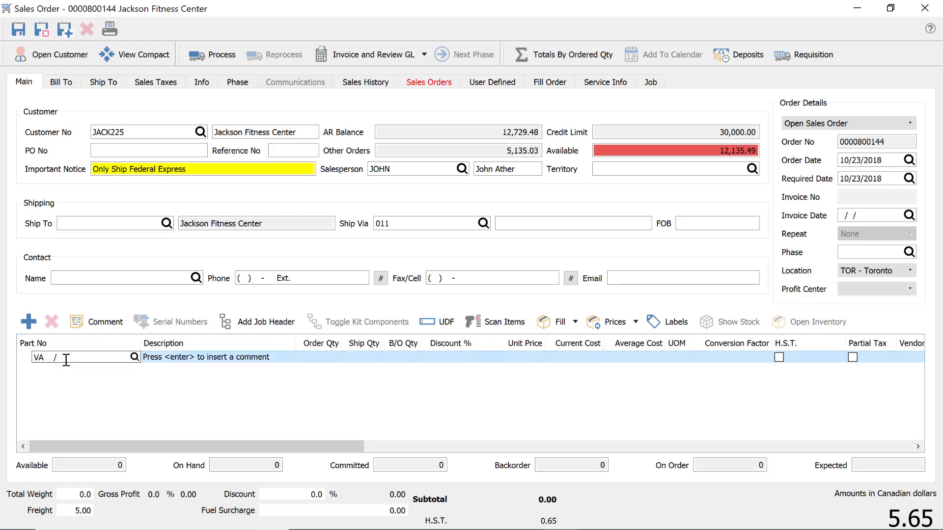
pyautogui.write('8')
pyautogui.press('Return')
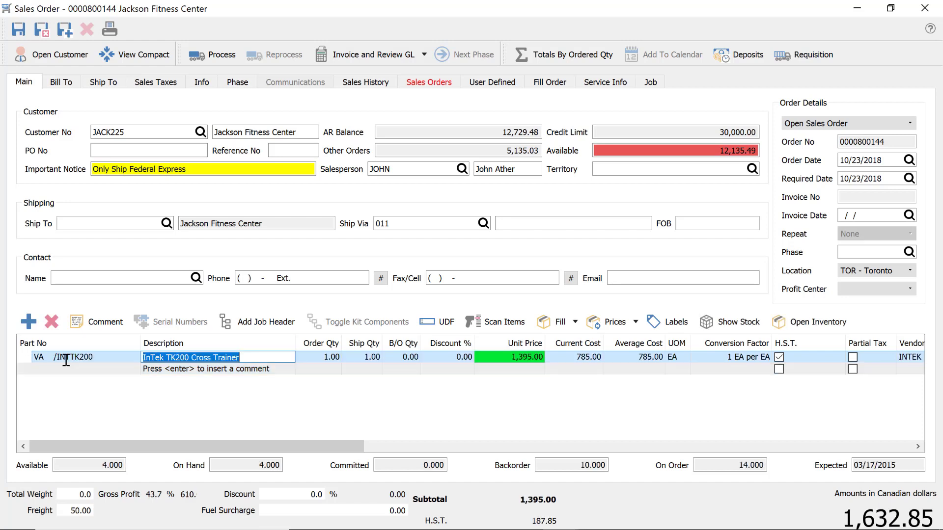
# Step: Replace the first line's part with National Pushup Bars (NATPUBA), found by searching NAT, and set the order quantity to 6
pyautogui.click(104, 357)
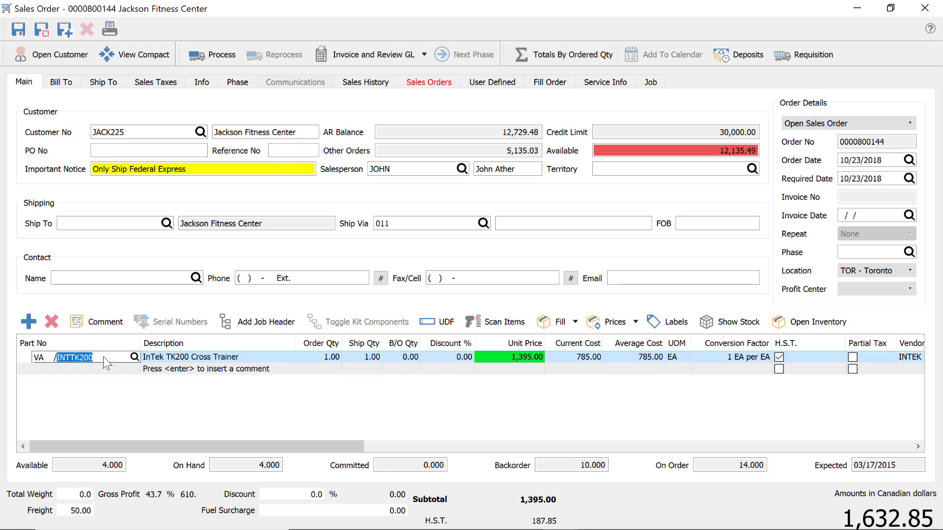
pyautogui.write('NAT')
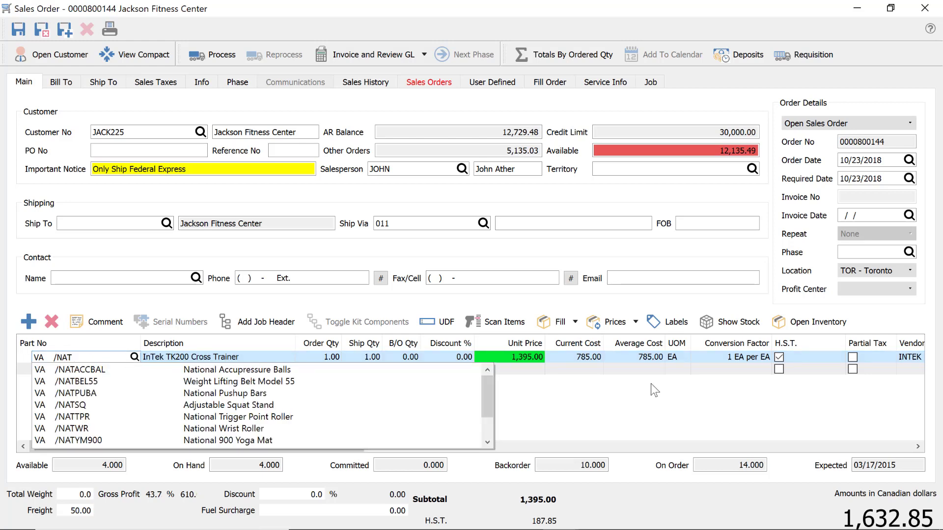
pyautogui.click(306, 394)
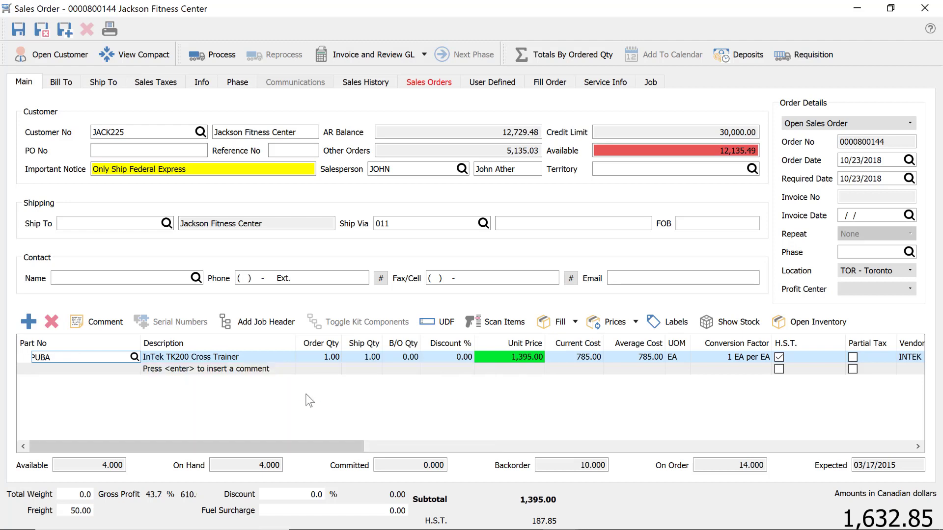
pyautogui.press('Return')
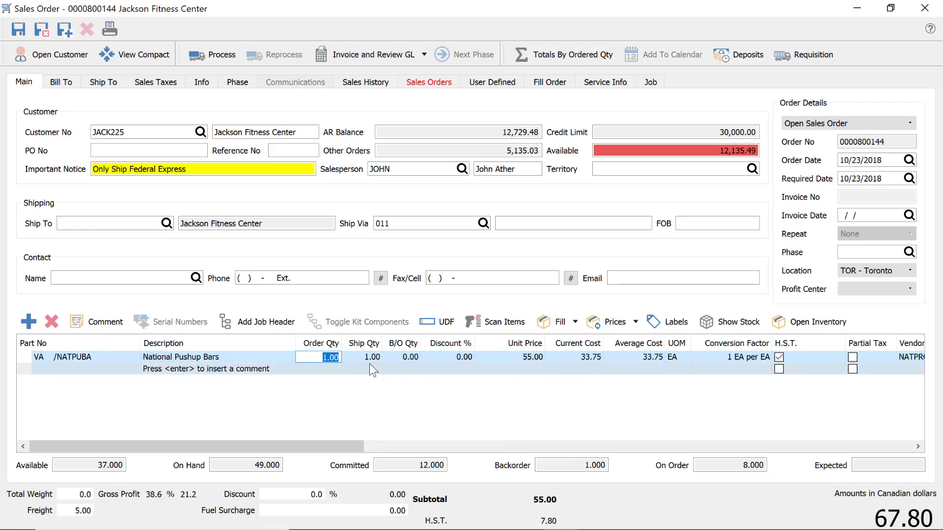
pyautogui.write('6')
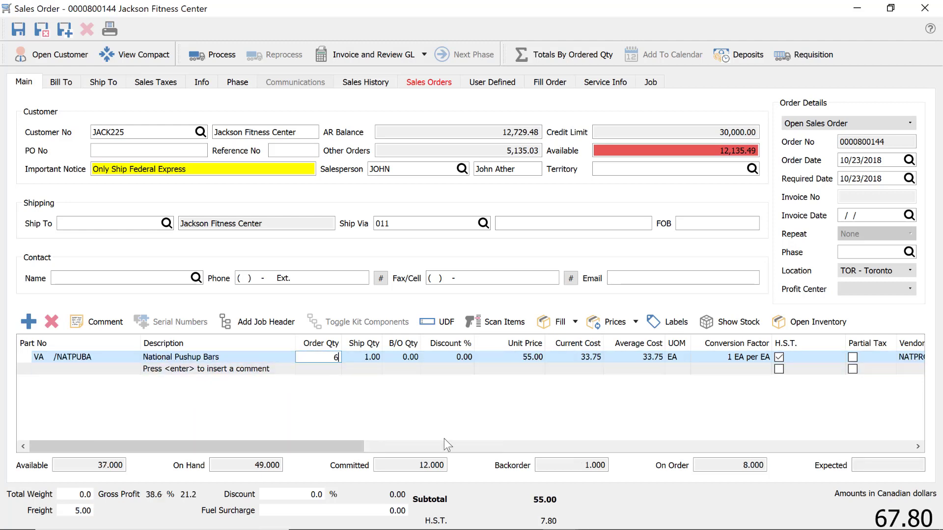
pyautogui.press('Return')
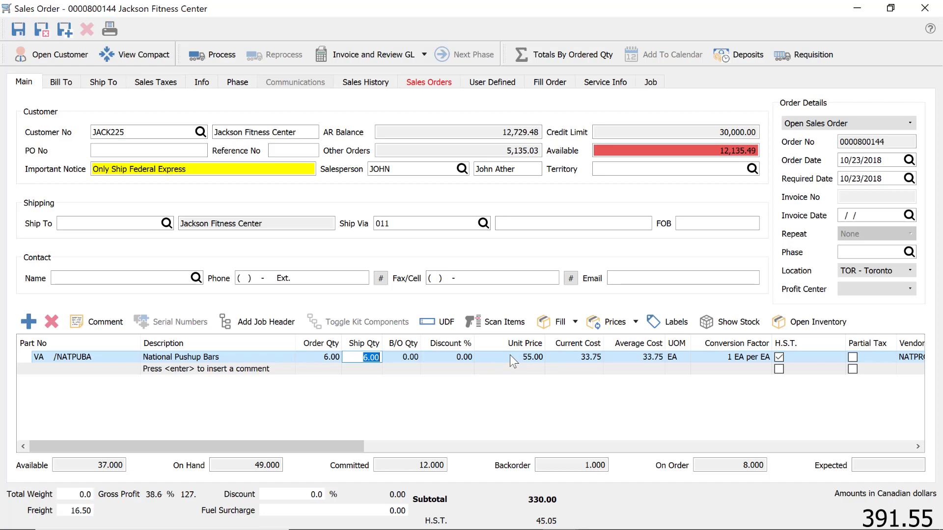
# Step: Check the customer's sales history for the pushup bars, toggling the Order Items Only filter, and return to the main order details
pyautogui.hotkey('ctrl', 'h')
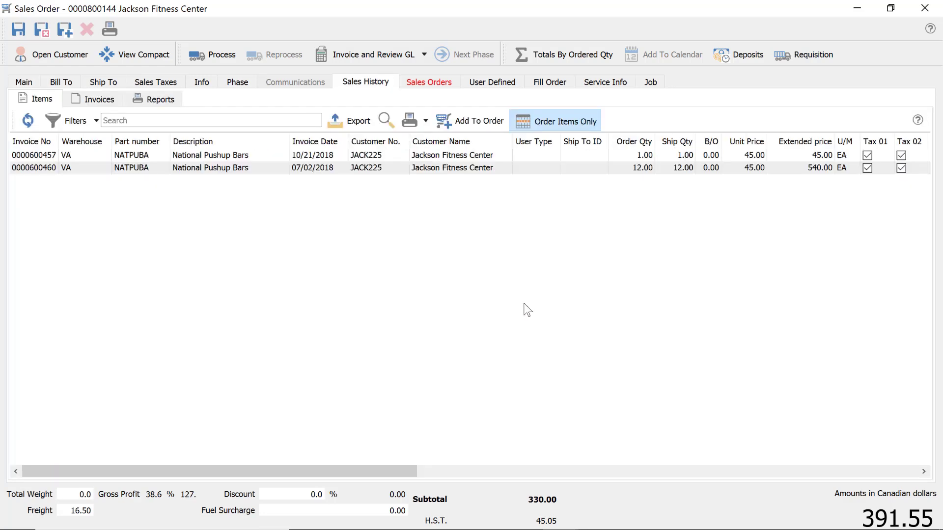
pyautogui.click(574, 121)
pyautogui.click(573, 122)
pyautogui.click(20, 79)
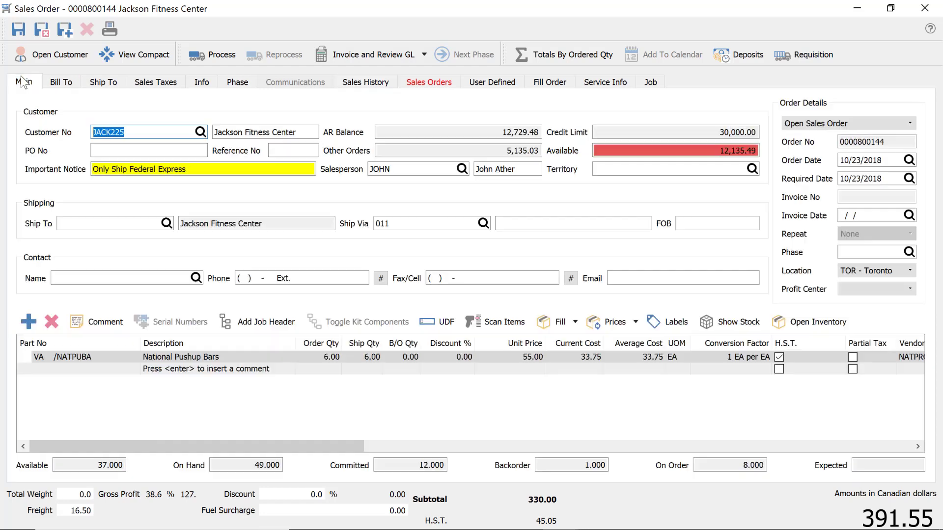
# Step: Set the unit price of the National Pushup Bars line to 45
pyautogui.click(505, 355)
pyautogui.write('45')
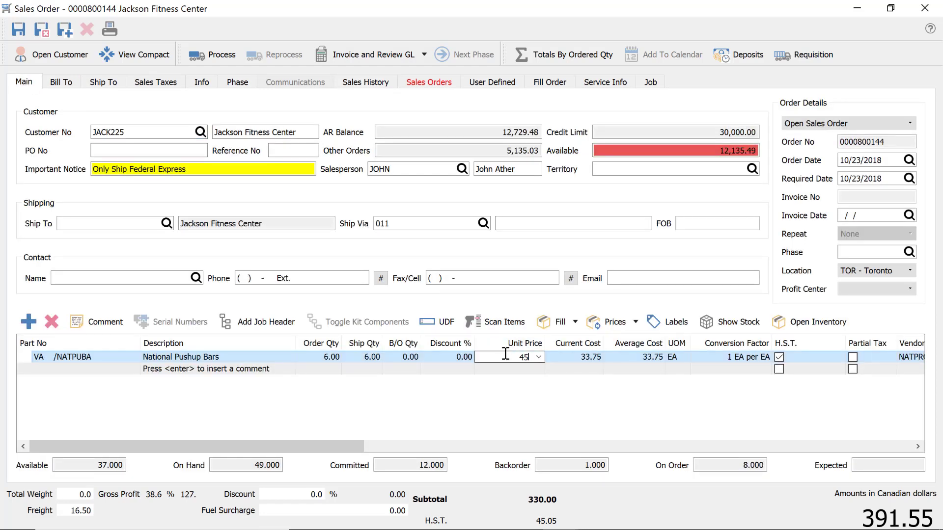
pyautogui.press('Tab')
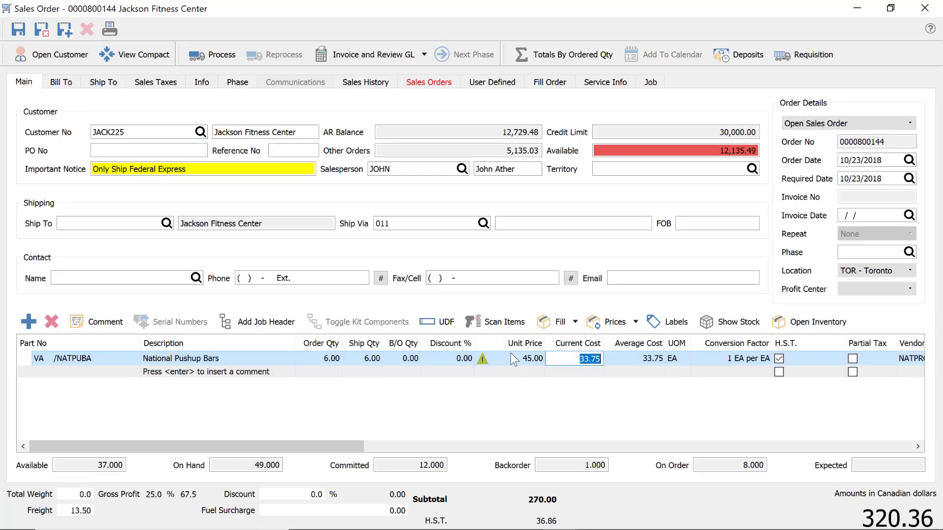
# Step: Store the selected line's price in the customer's price matrix with Apply to all Warehouses enabled
pyautogui.click(636, 322)
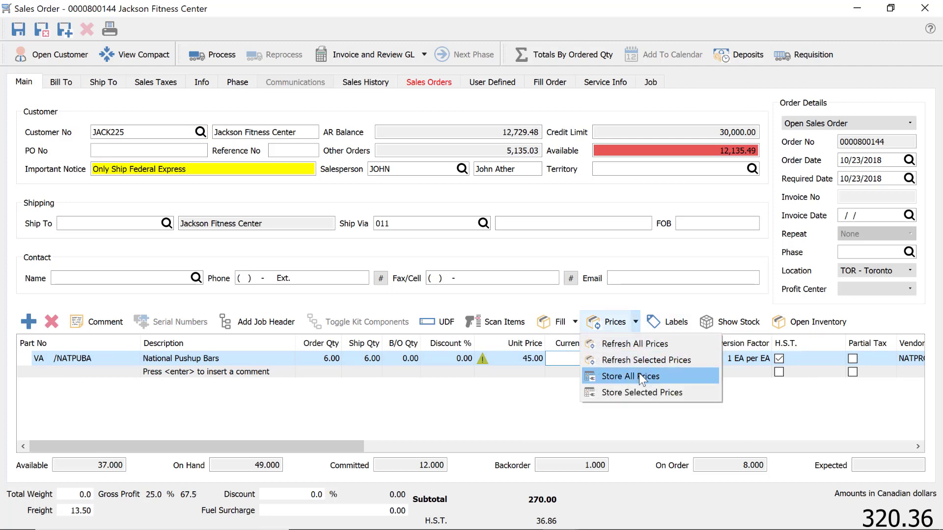
pyautogui.click(649, 392)
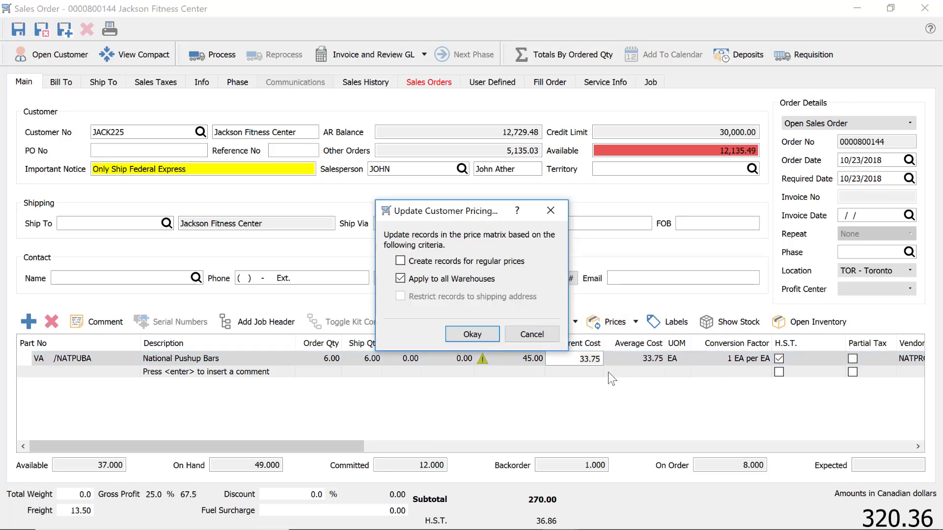
pyautogui.click(477, 334)
pyautogui.click(515, 393)
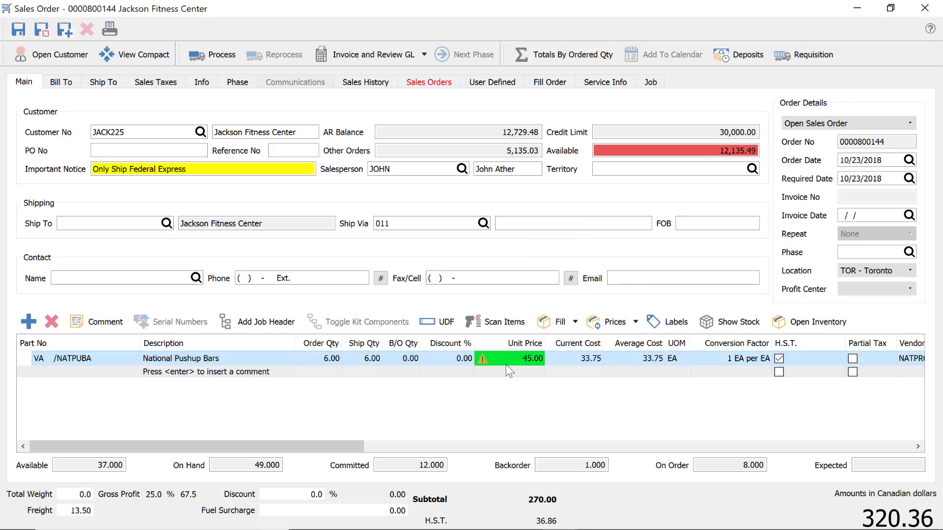
pyautogui.click(90, 372)
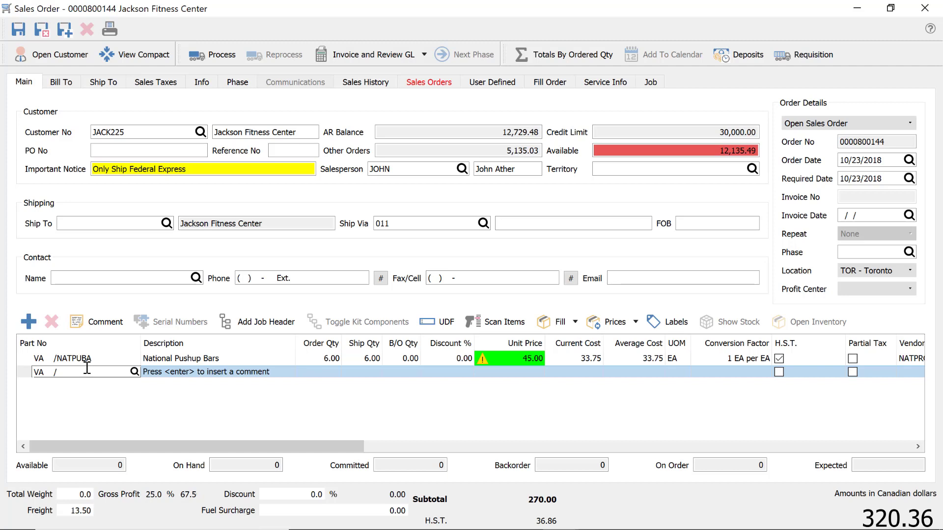
pyautogui.write('PREC')
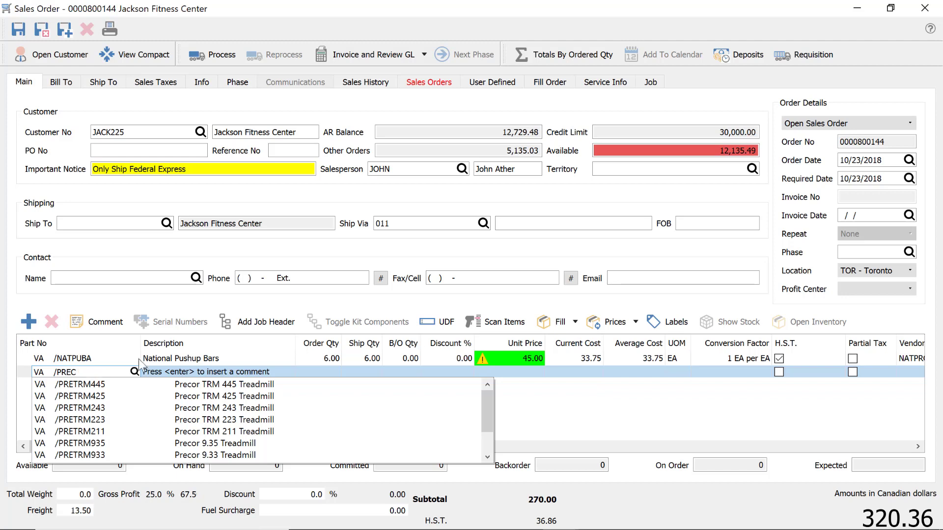
pyautogui.click(100, 373)
pyautogui.press('BackSpace')
pyautogui.press('BackSpace')
pyautogui.press('BackSpace')
pyautogui.press('BackSpace')
pyautogui.press('BackSpace')
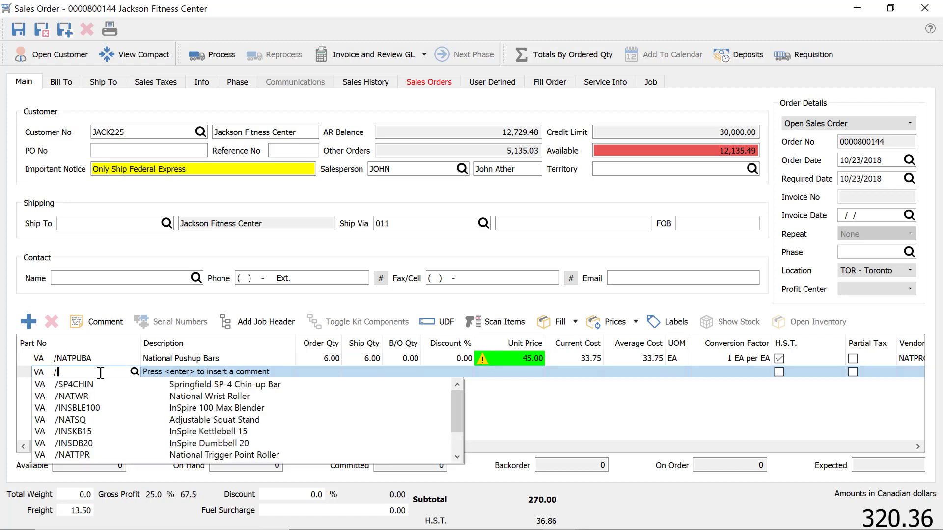
# Step: Add the Precor EFX 576i elliptical (PREEFX576I) as the second line, found by searching 576I, and set its order quantity to 8
pyautogui.write('5761')
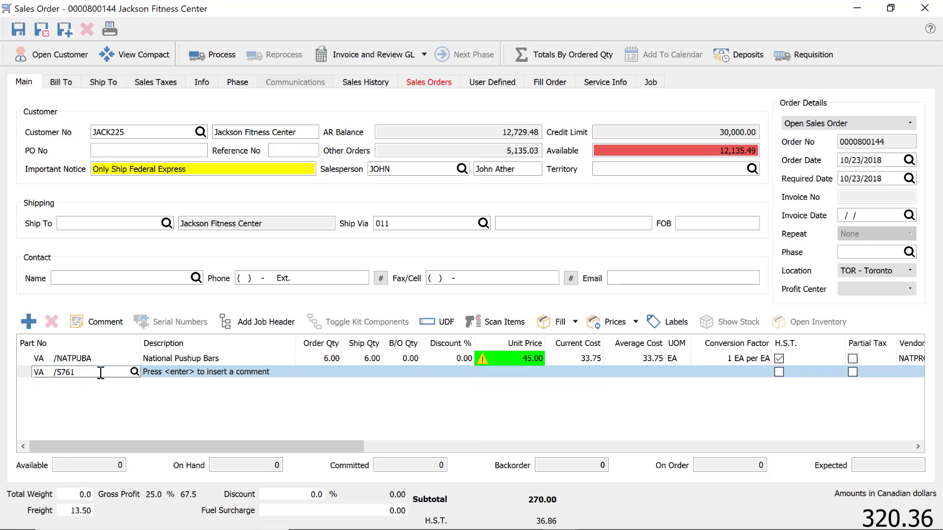
pyautogui.press('BackSpace')
pyautogui.press('BackSpace')
pyautogui.write('6I')
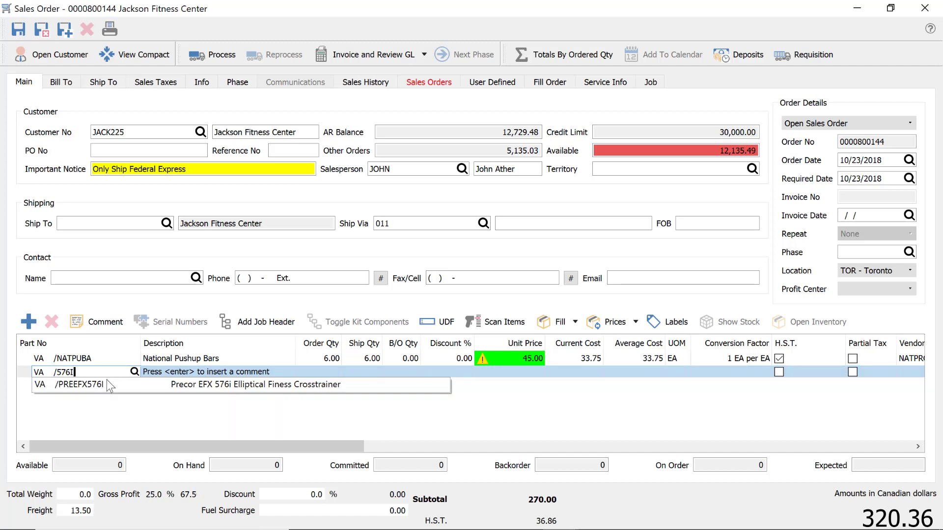
pyautogui.click(105, 382)
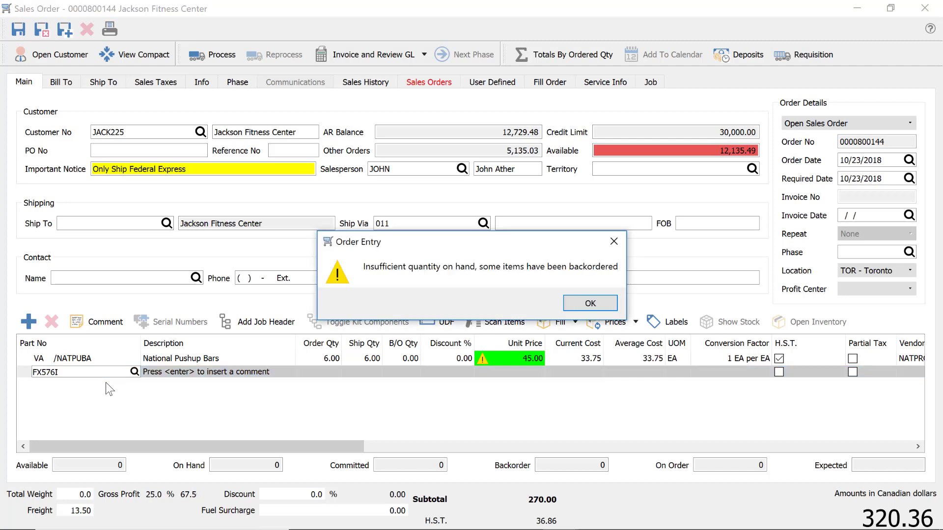
pyautogui.click(592, 303)
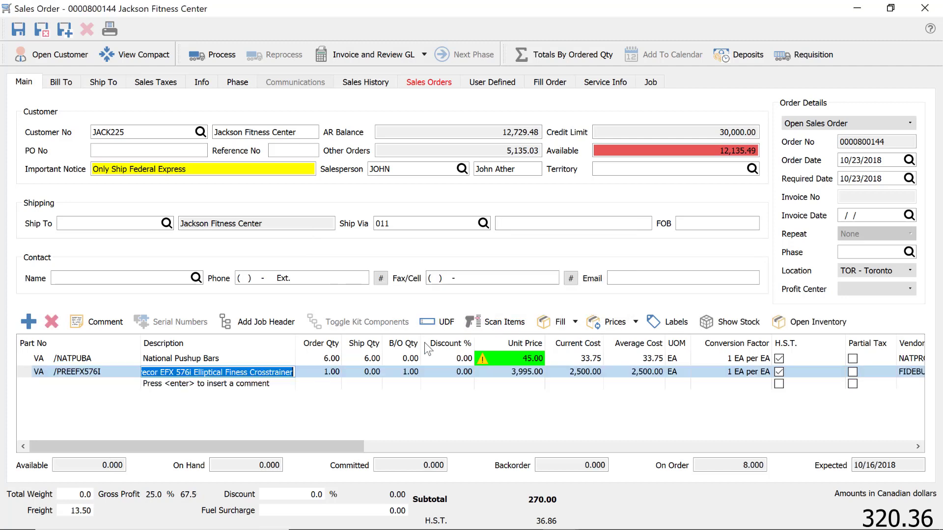
pyautogui.click(319, 372)
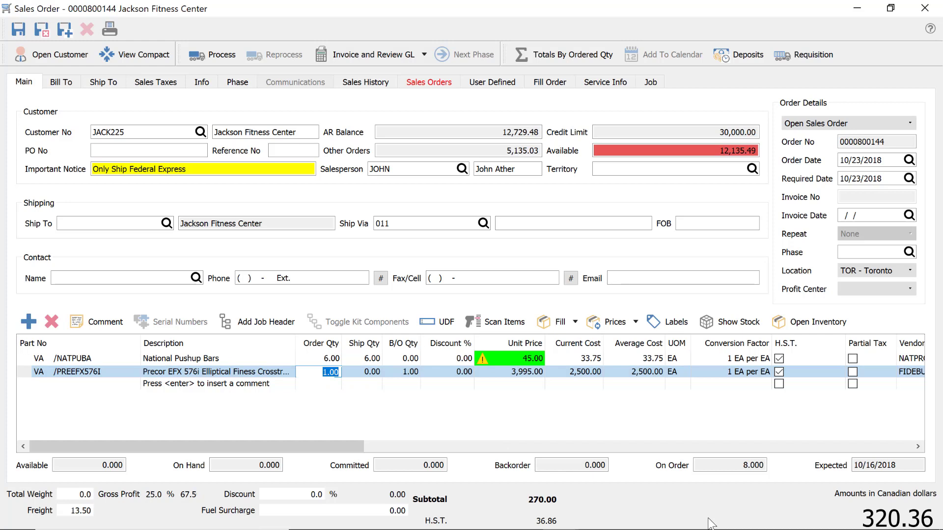
pyautogui.write('8')
pyautogui.press('Tab')
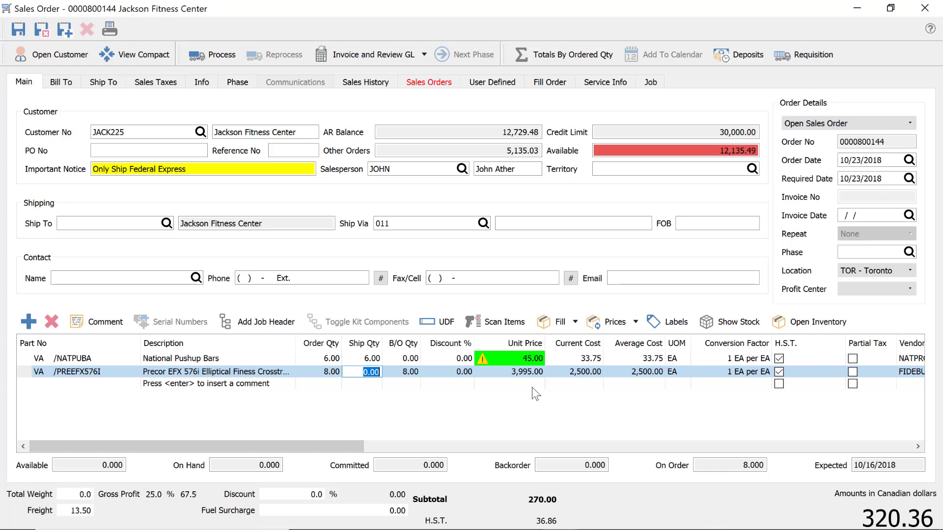
# Step: Add the Precor EFX 225 elliptical (PREEFX225) as the third line, found by searching 225, and set its order quantity to 4
pyautogui.click(101, 384)
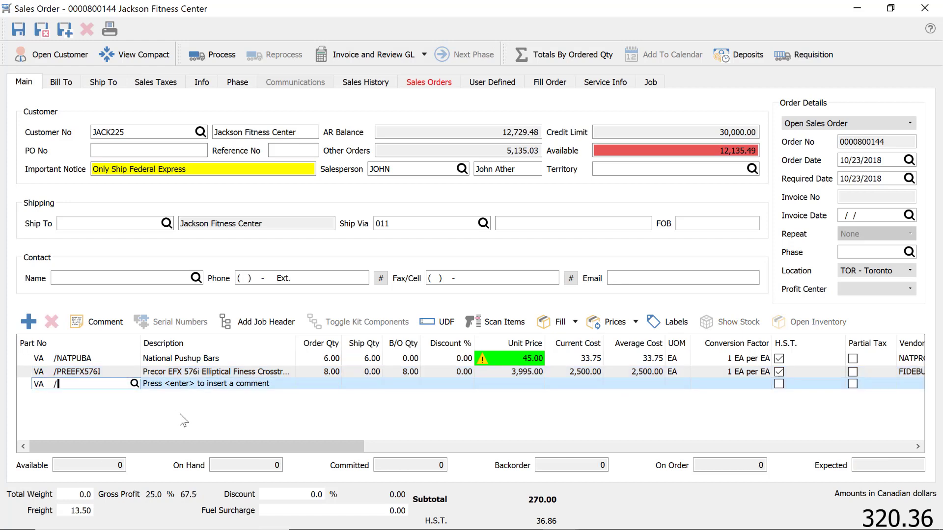
pyautogui.write('225')
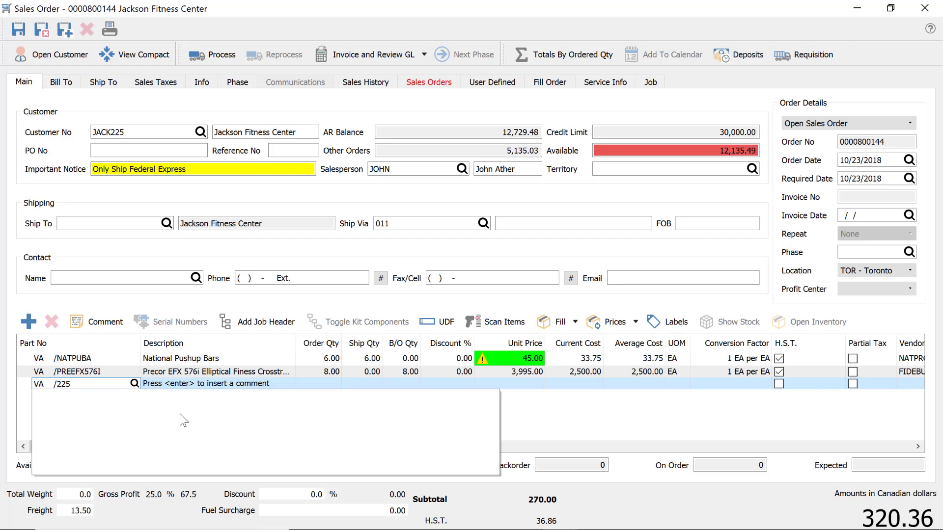
pyautogui.click(200, 396)
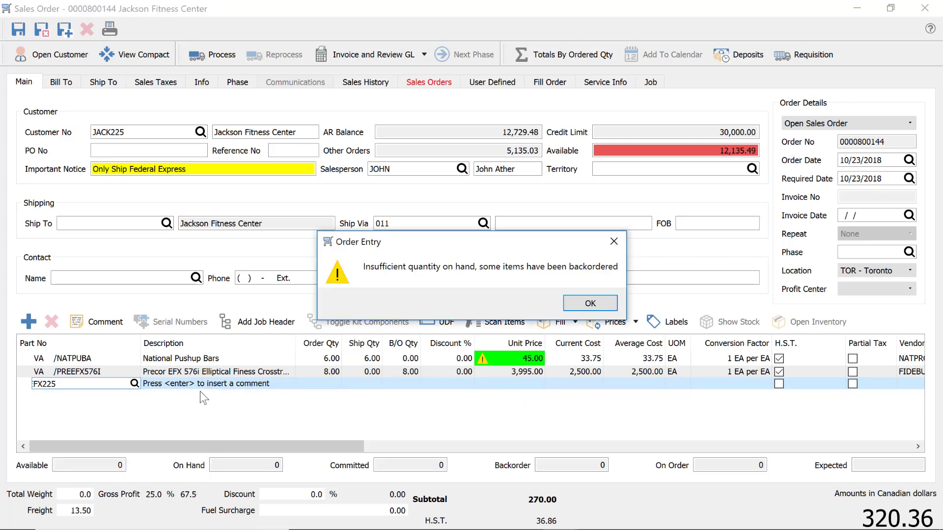
pyautogui.click(589, 303)
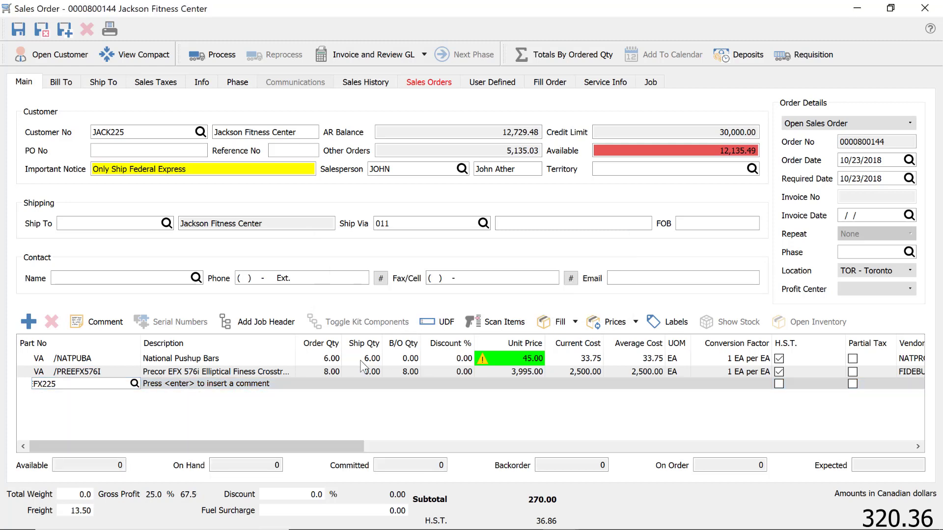
pyautogui.click(330, 384)
pyautogui.write('4')
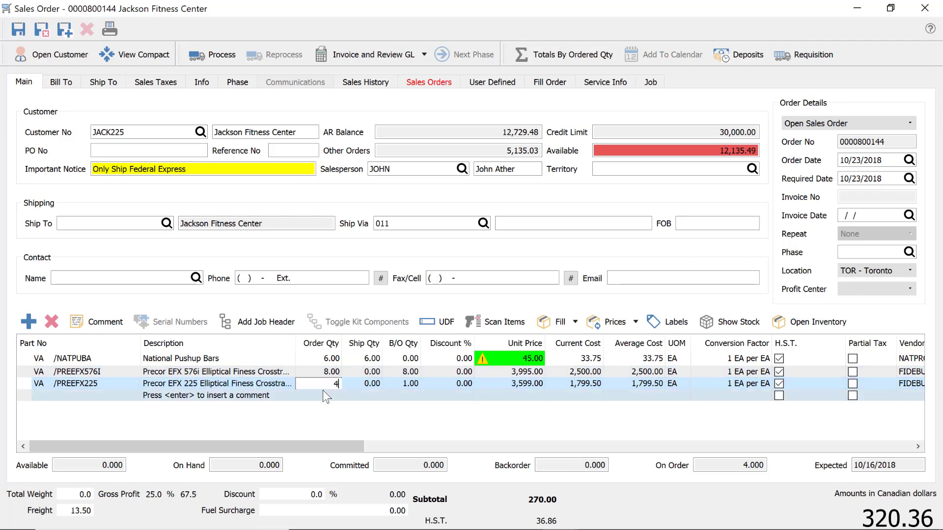
pyautogui.press('Tab')
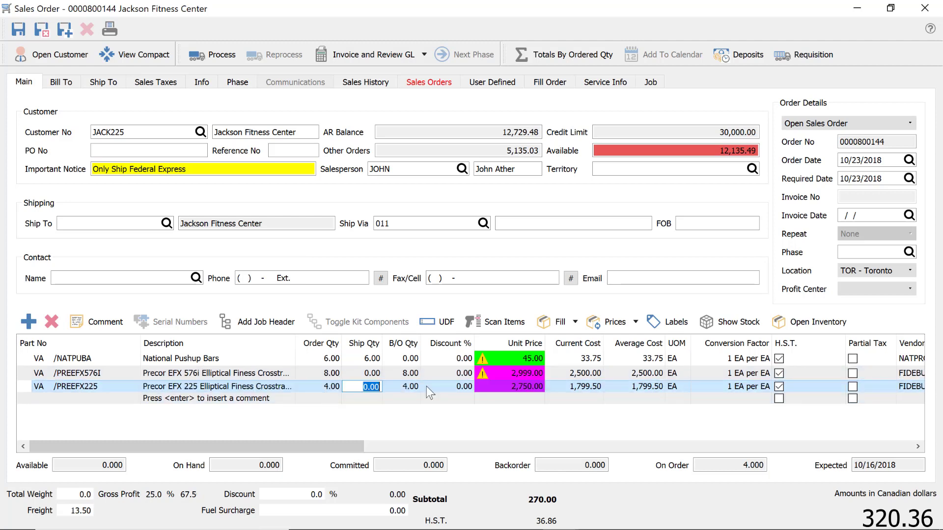
pyautogui.click(522, 398)
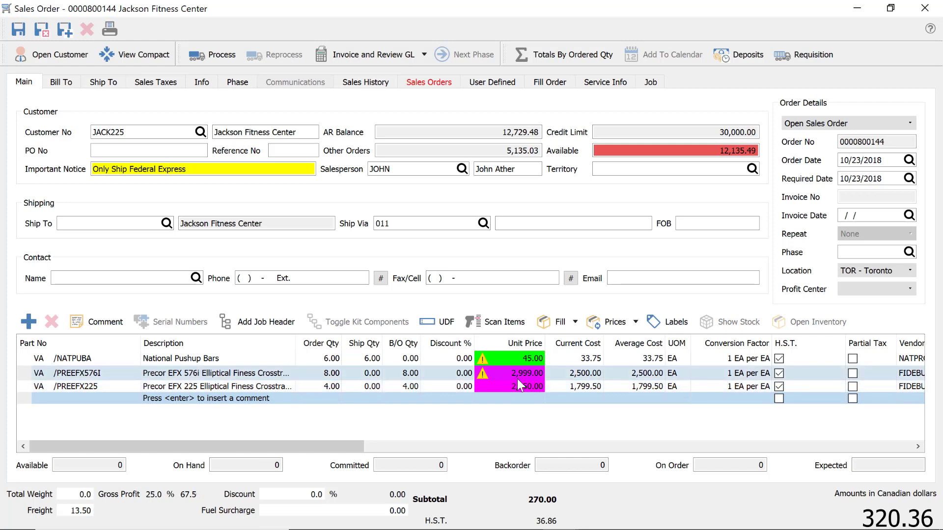
pyautogui.moveTo(531, 379)
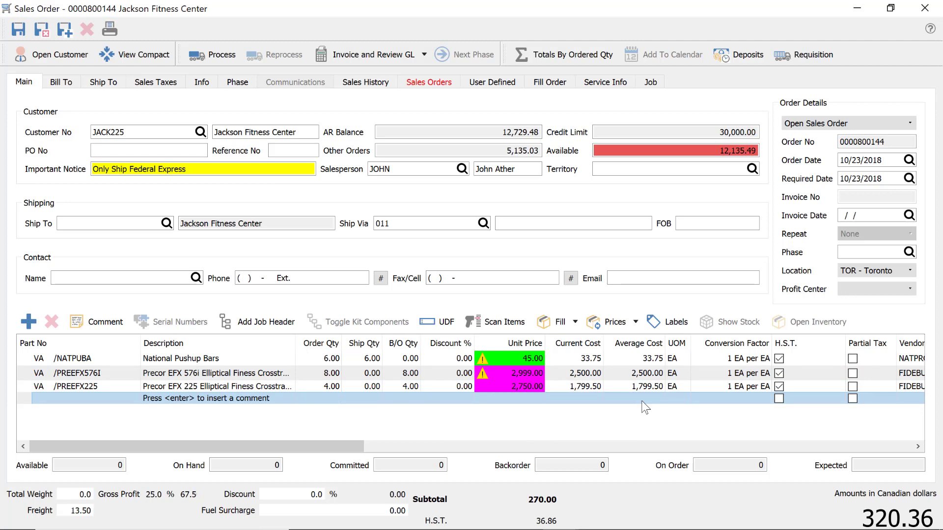
# Step: Process a requisition for all three order items and save the sales order
pyautogui.click(102, 397)
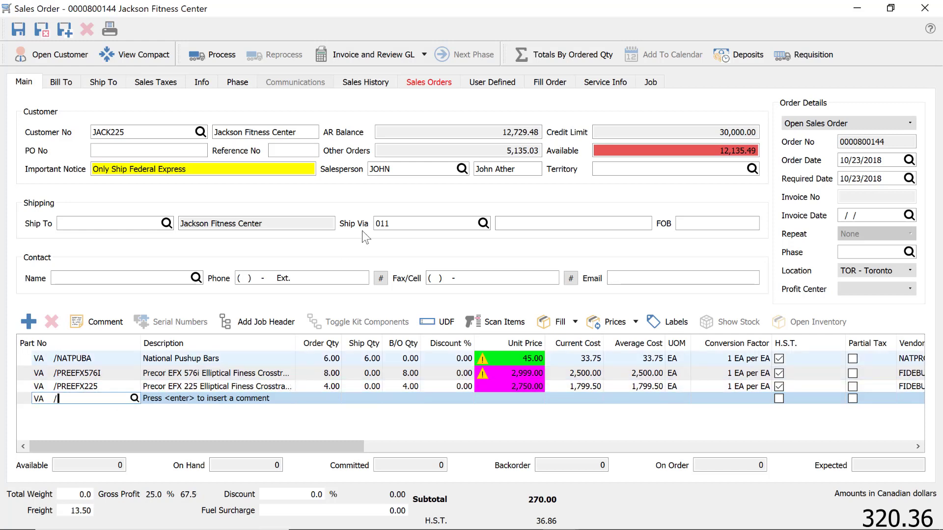
pyautogui.click(792, 52)
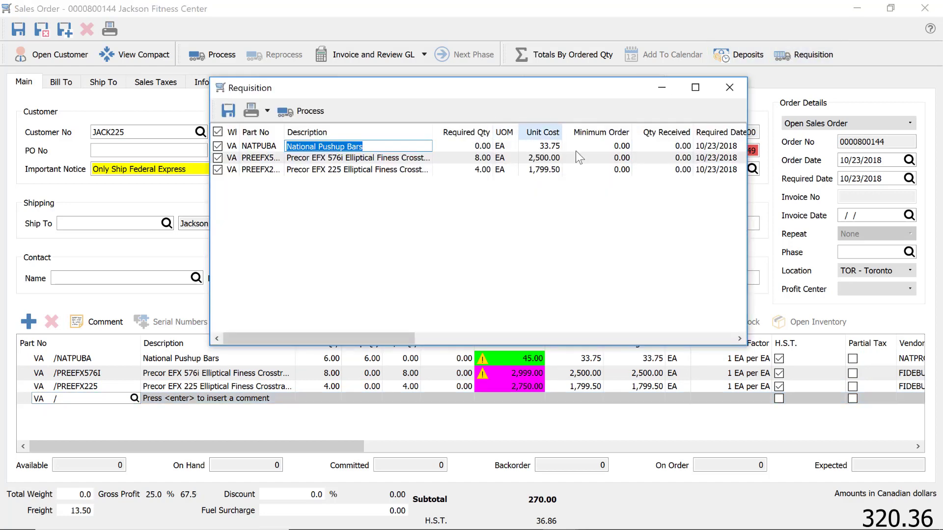
pyautogui.click(308, 113)
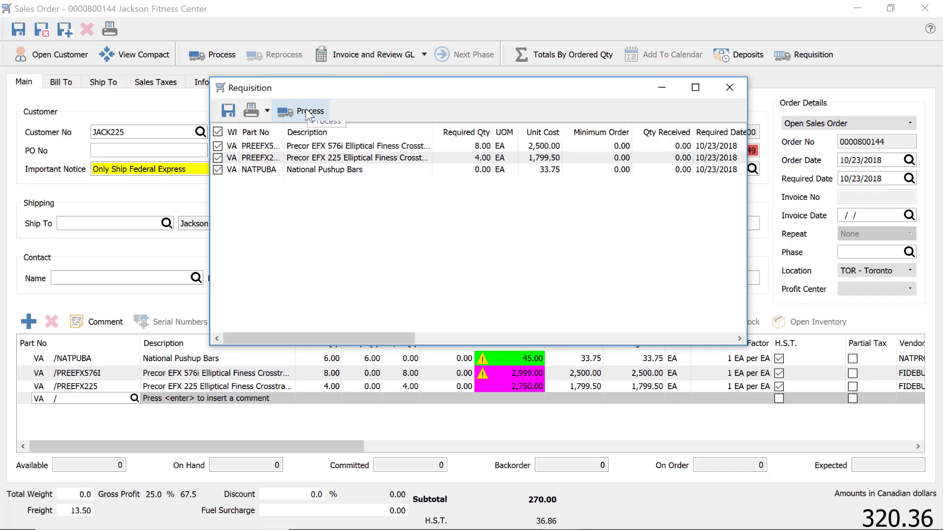
pyautogui.click(733, 86)
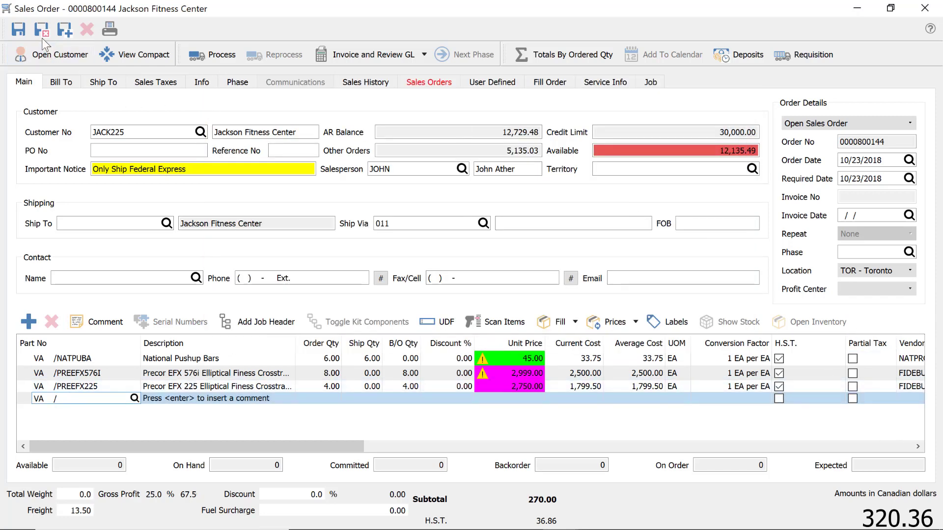
pyautogui.click(18, 34)
pyautogui.click(498, 304)
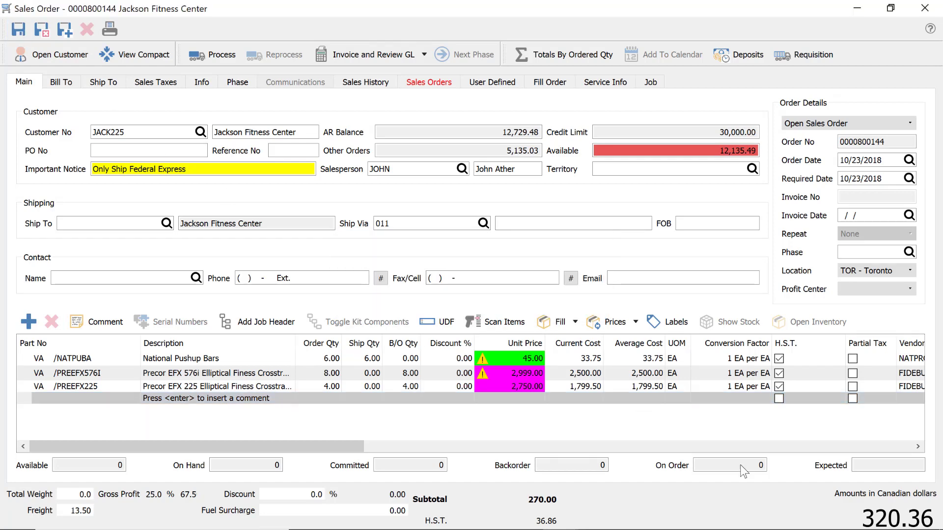
# Step: Check the Target Type and Target No columns of the order lines for the linked purchase order
pyautogui.click(891, 447)
pyautogui.click(891, 447)
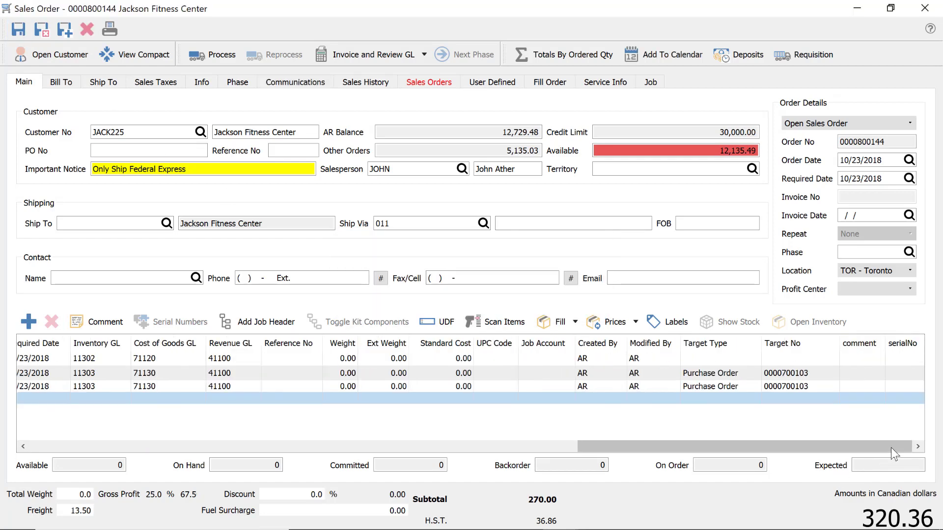
pyautogui.click(821, 372)
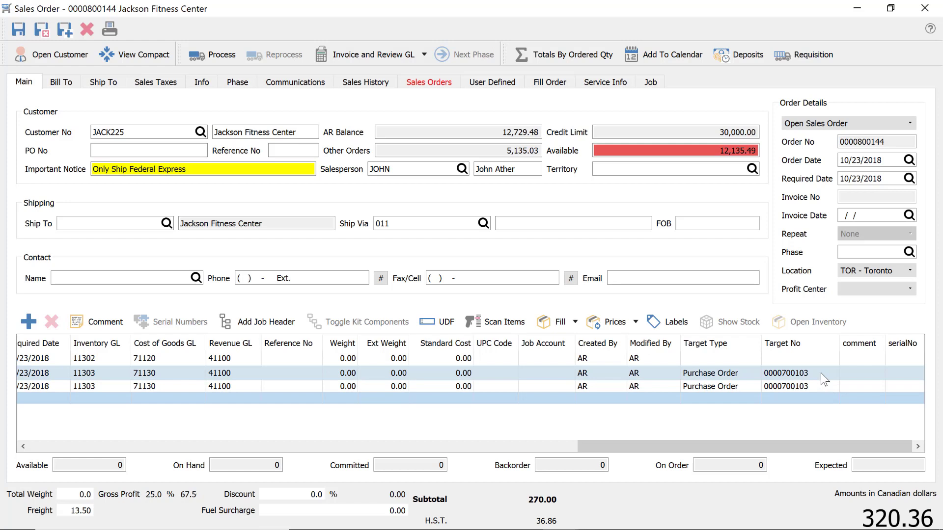
# Step: Switch to the purchase orders list, sort it by order number descending, and open the linked Fitness Development Equipment order dated 10/15/2018
pyautogui.hotkey('alt', 'Tab')
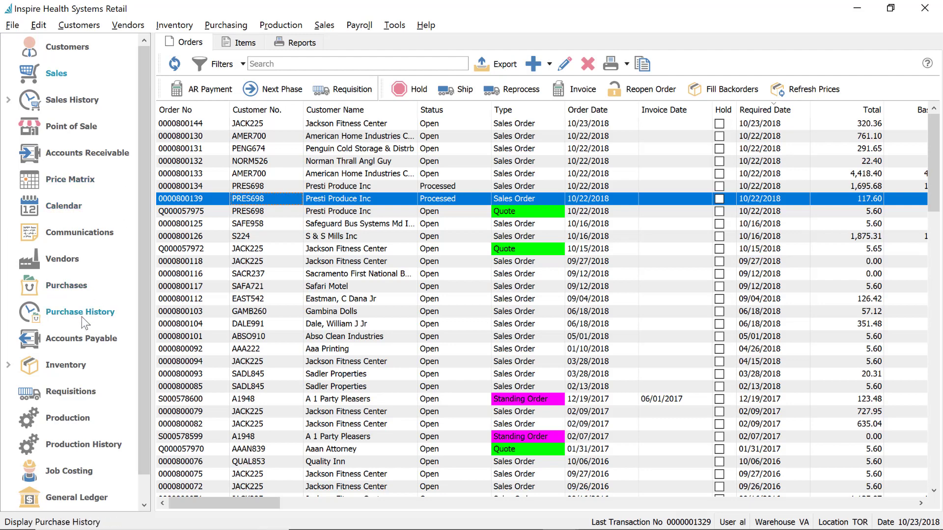
pyautogui.click(66, 286)
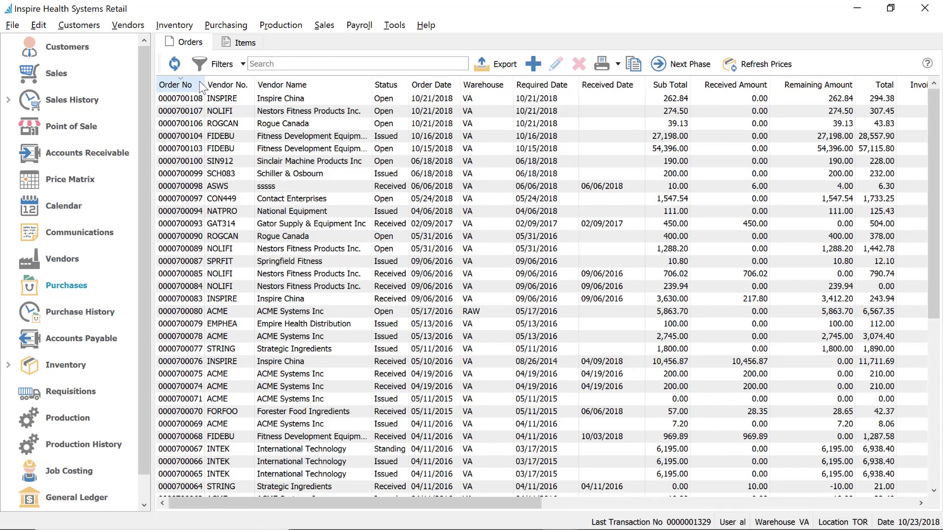
pyautogui.click(199, 86)
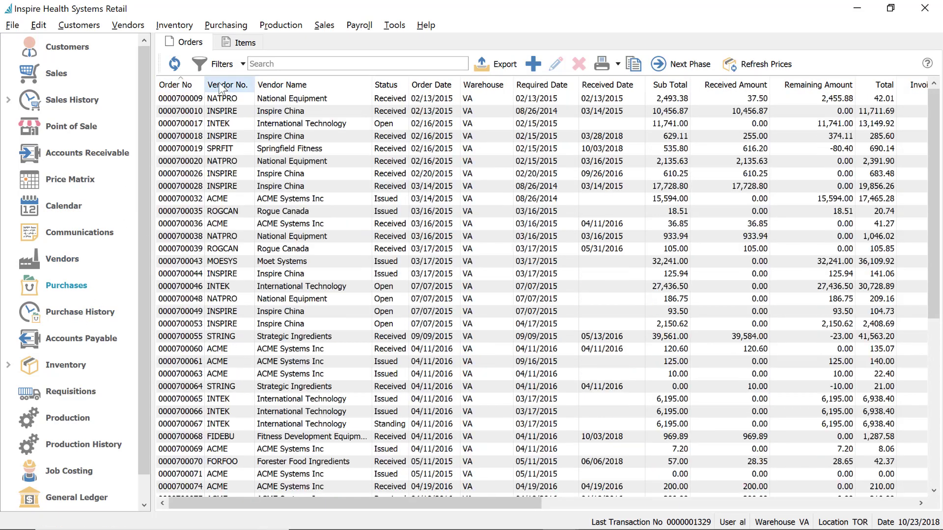
pyautogui.click(199, 85)
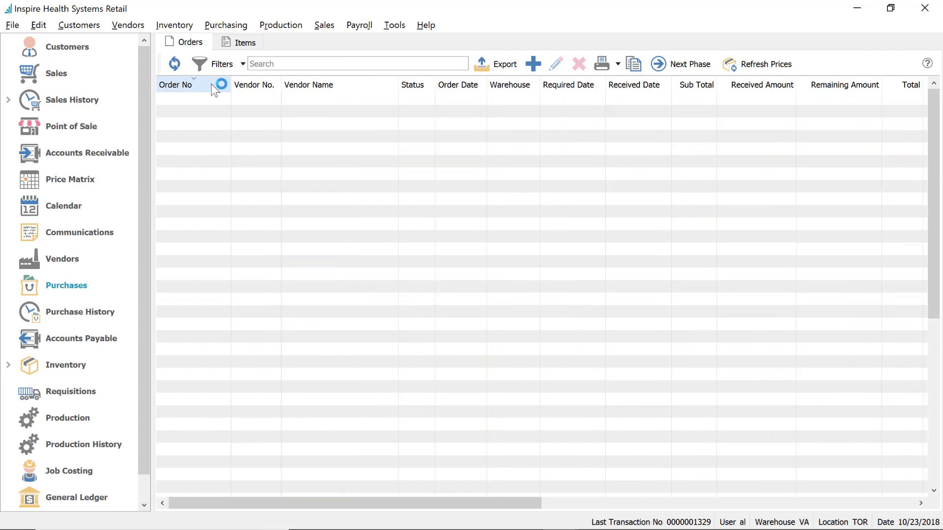
pyautogui.click(207, 150)
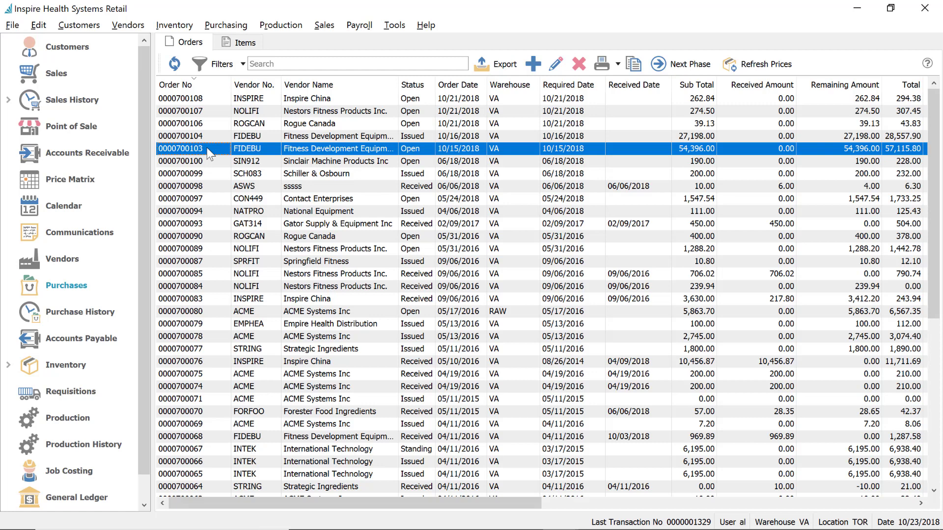
pyautogui.doubleClick(207, 149)
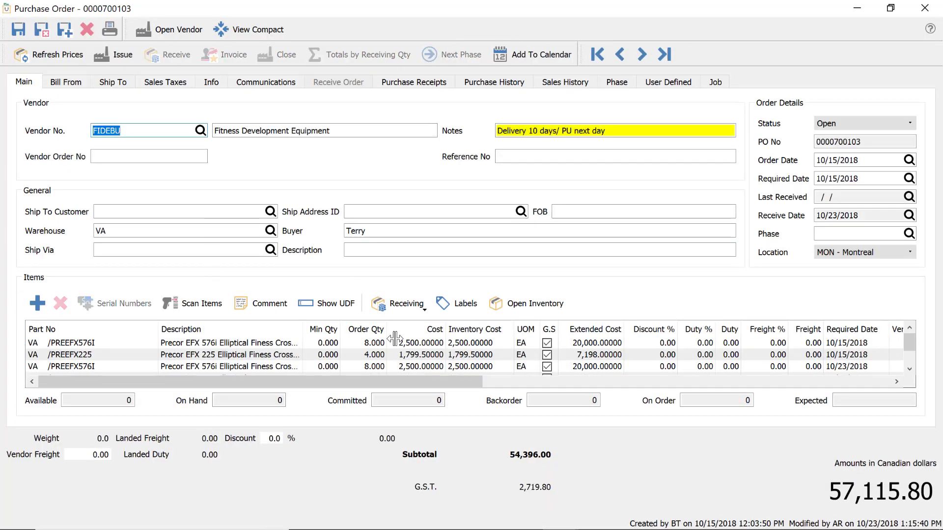
# Step: Examine the purchase order's item lines, including their source type, source number and customer columns
pyautogui.click(880, 412)
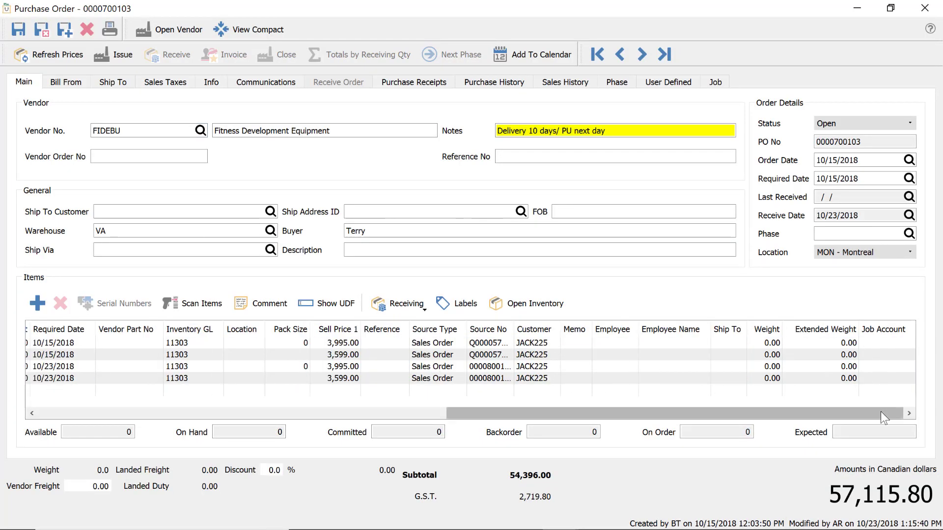
pyautogui.hscroll(-3, 194, 397)
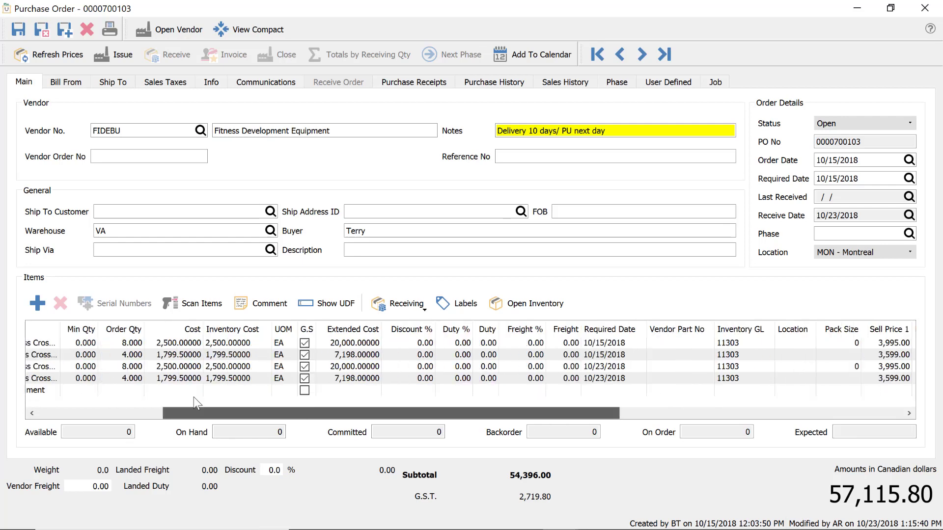
pyautogui.hscroll(-3, 194, 397)
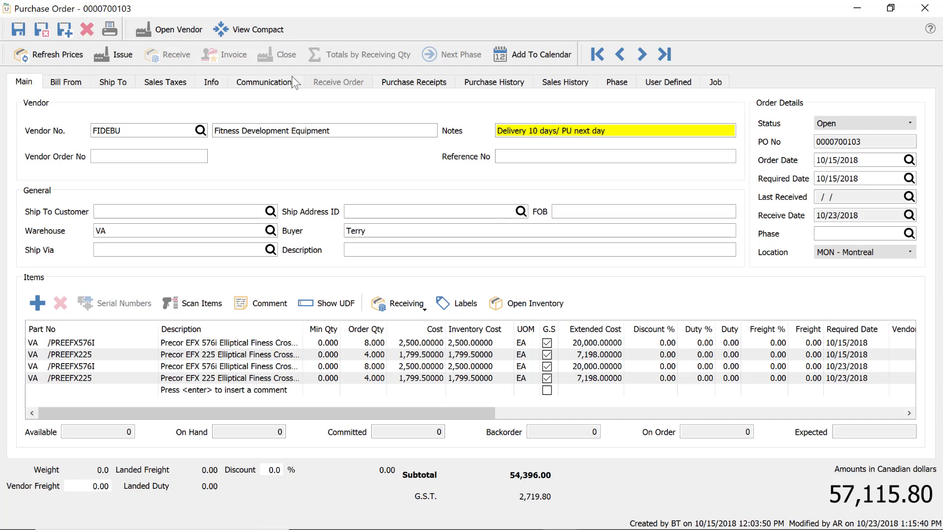
# Step: Open the purchase order's vendor record and view its communications
pyautogui.click(185, 31)
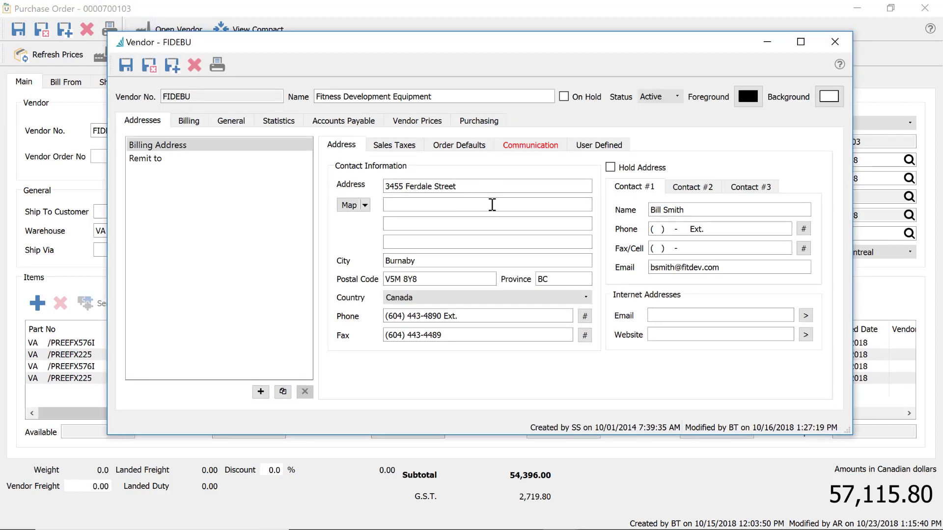
pyautogui.click(530, 145)
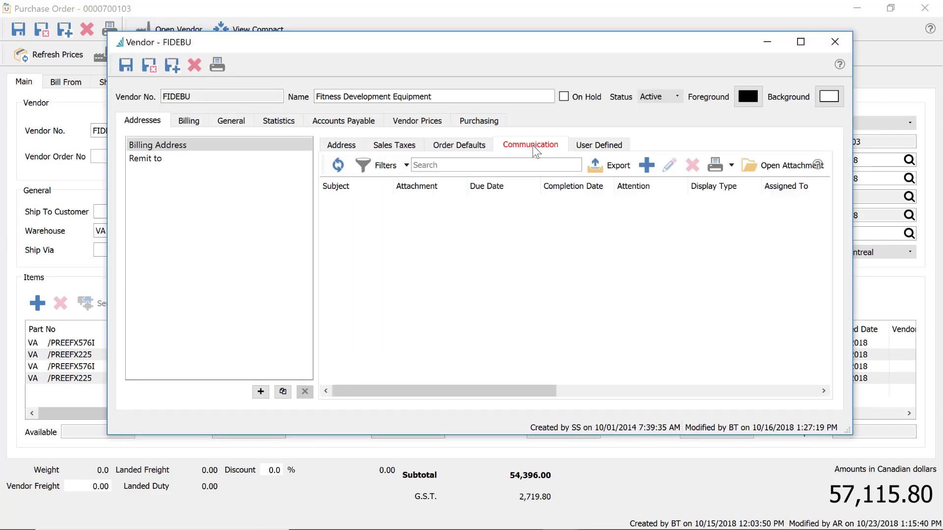
# Step: Open the vendor's Warehouse Location note and view its attached map link in the web browser
pyautogui.click(403, 225)
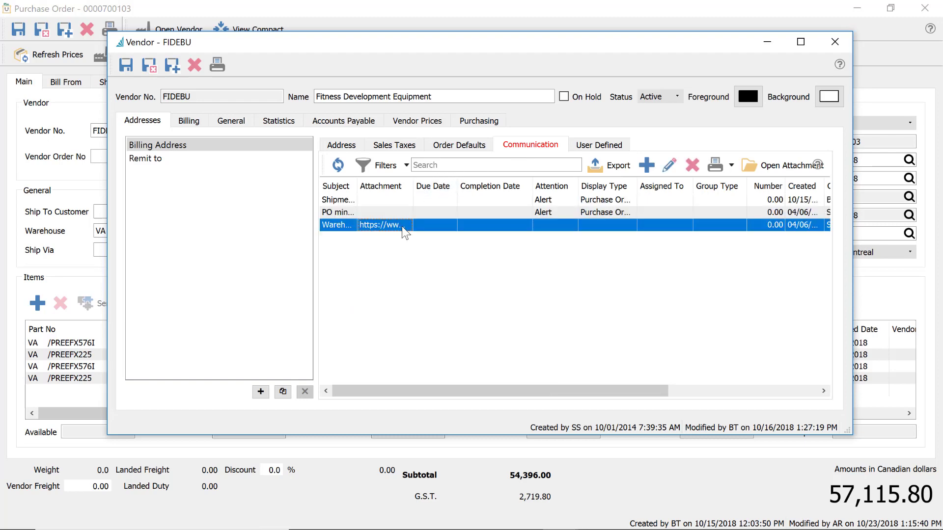
pyautogui.doubleClick(403, 226)
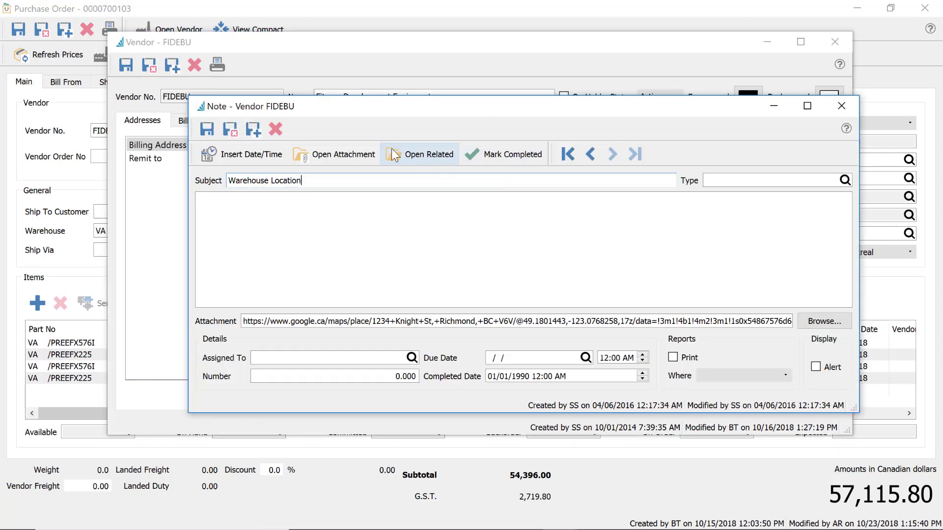
pyautogui.click(355, 155)
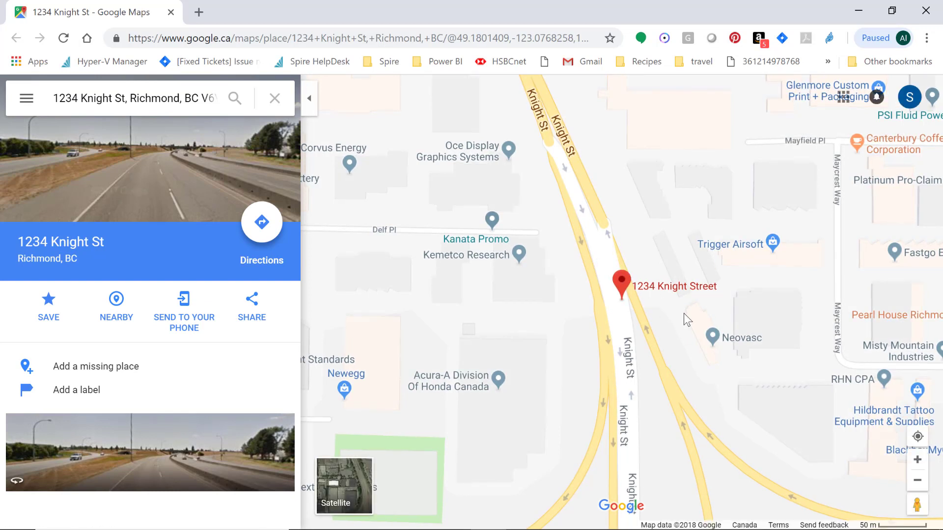
# Step: Minimize the browser map, then close the Warehouse Location note and the vendor record to return to the purchase order
pyautogui.click(858, 10)
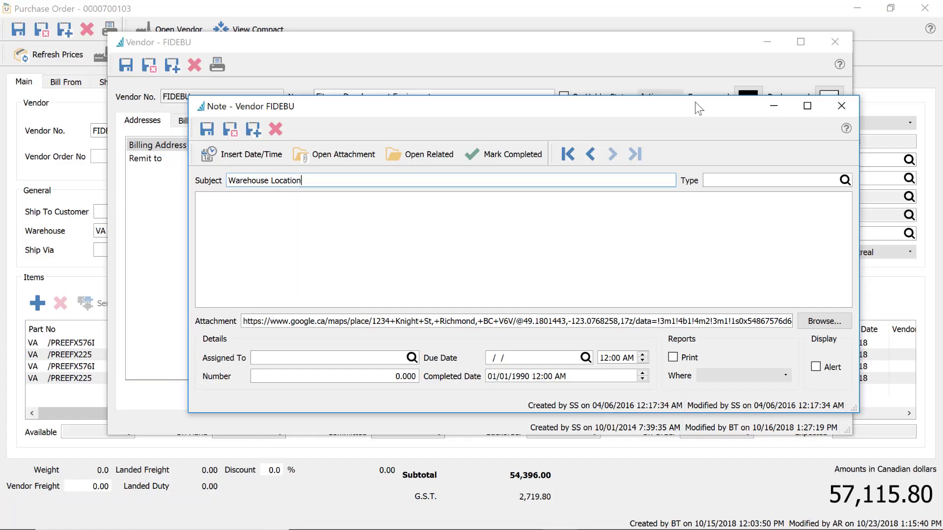
pyautogui.click(843, 101)
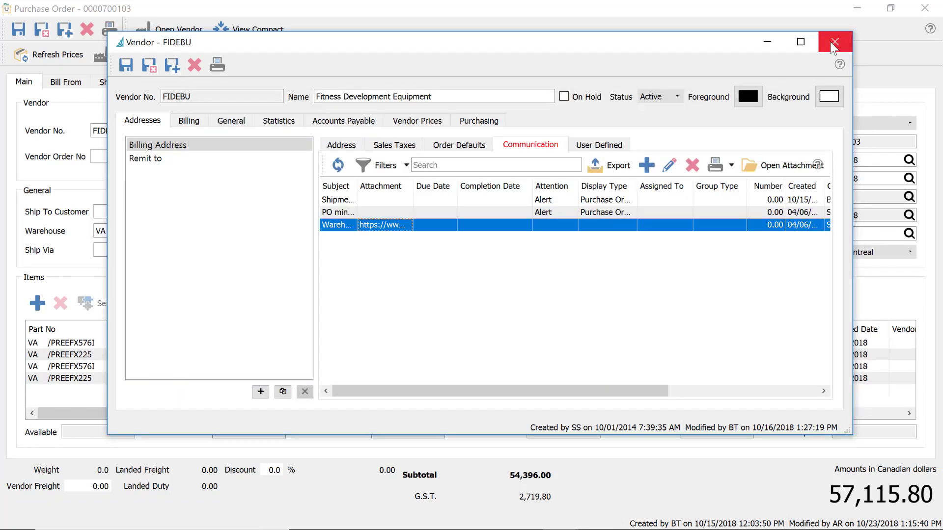
pyautogui.click(831, 41)
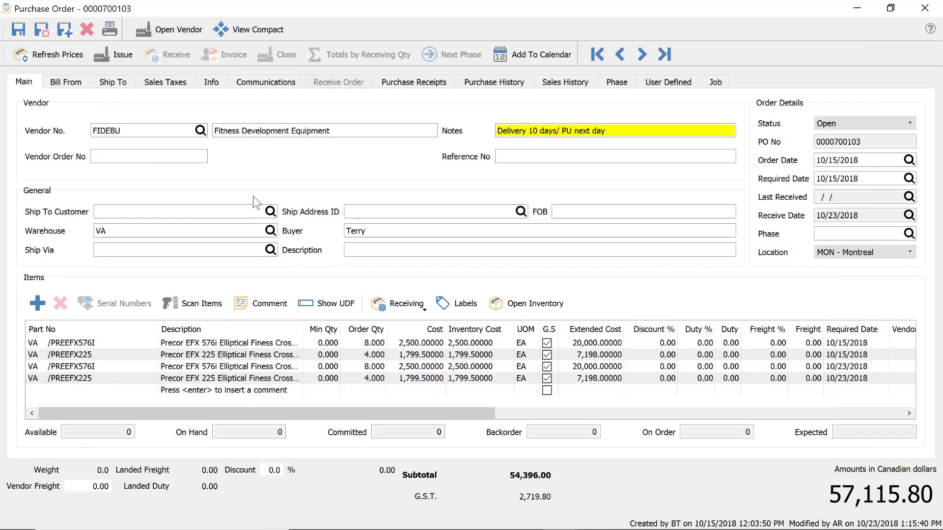